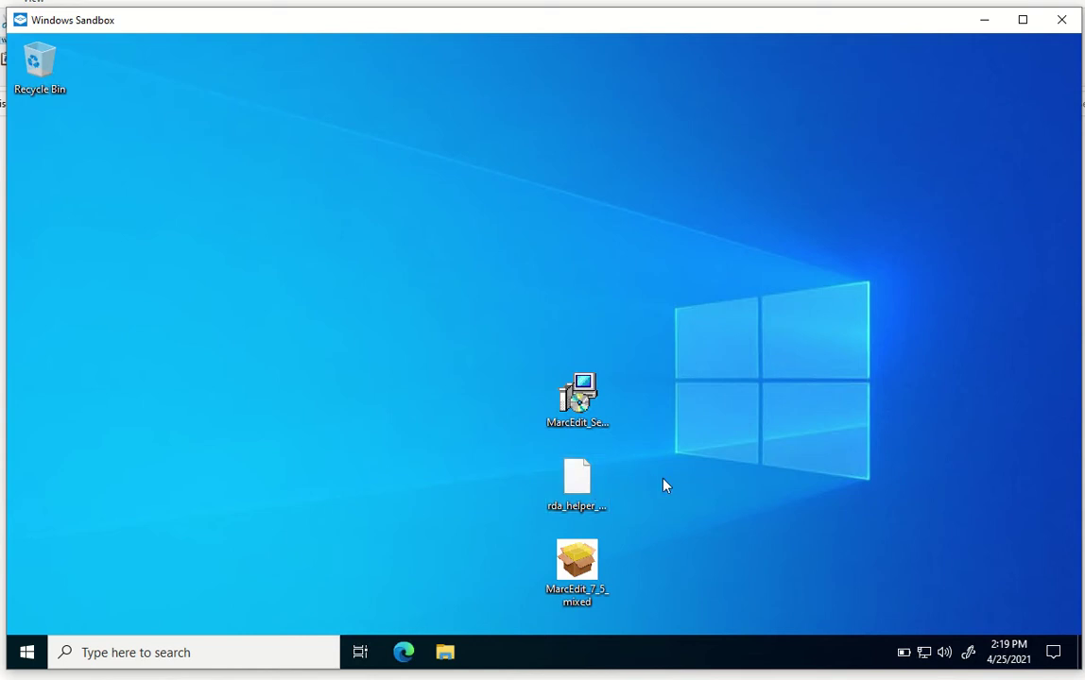
# Open rda_helper_saved.mrk in Notepad and make Notepad the default app for .mrk files.
pyautogui.click(596, 481)
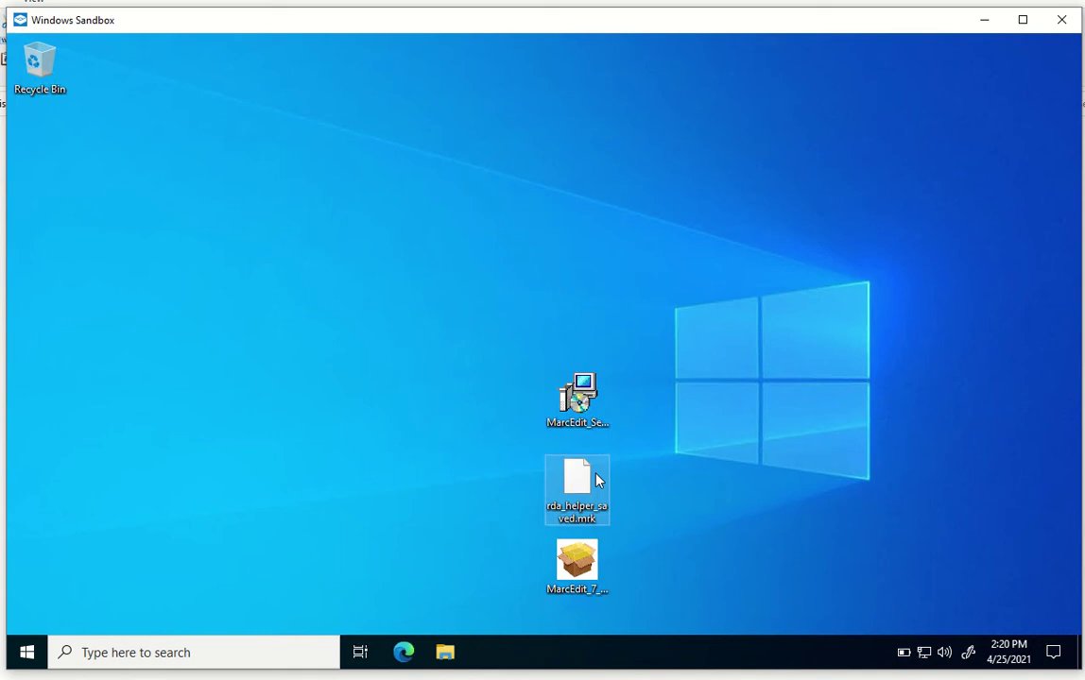
pyautogui.doubleClick(608, 471)
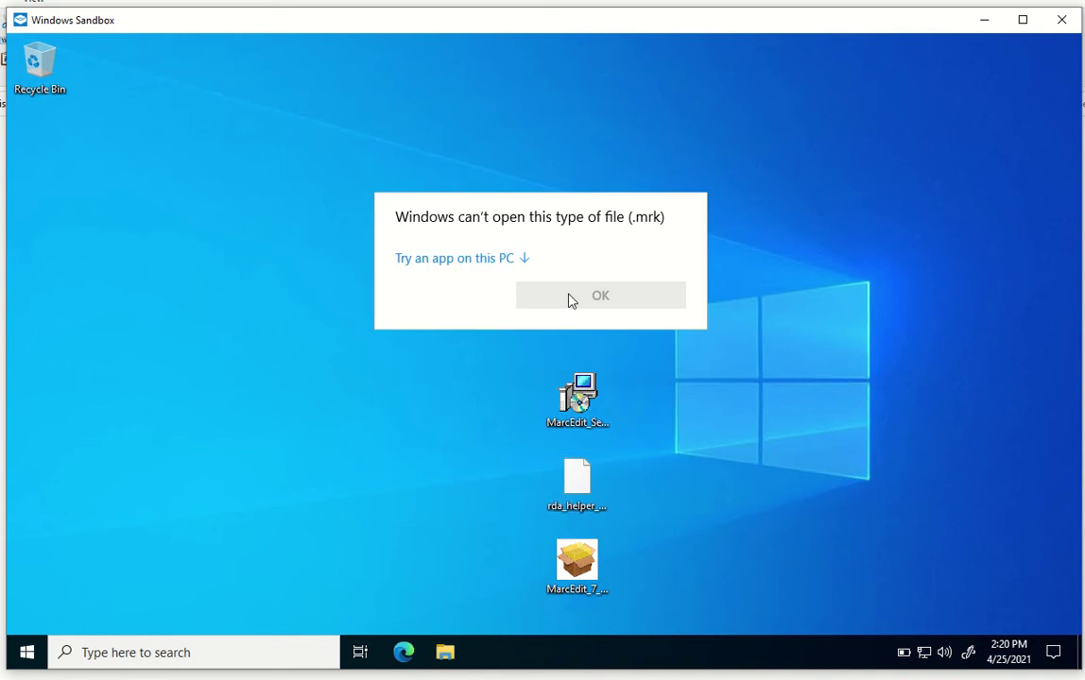
pyautogui.click(484, 261)
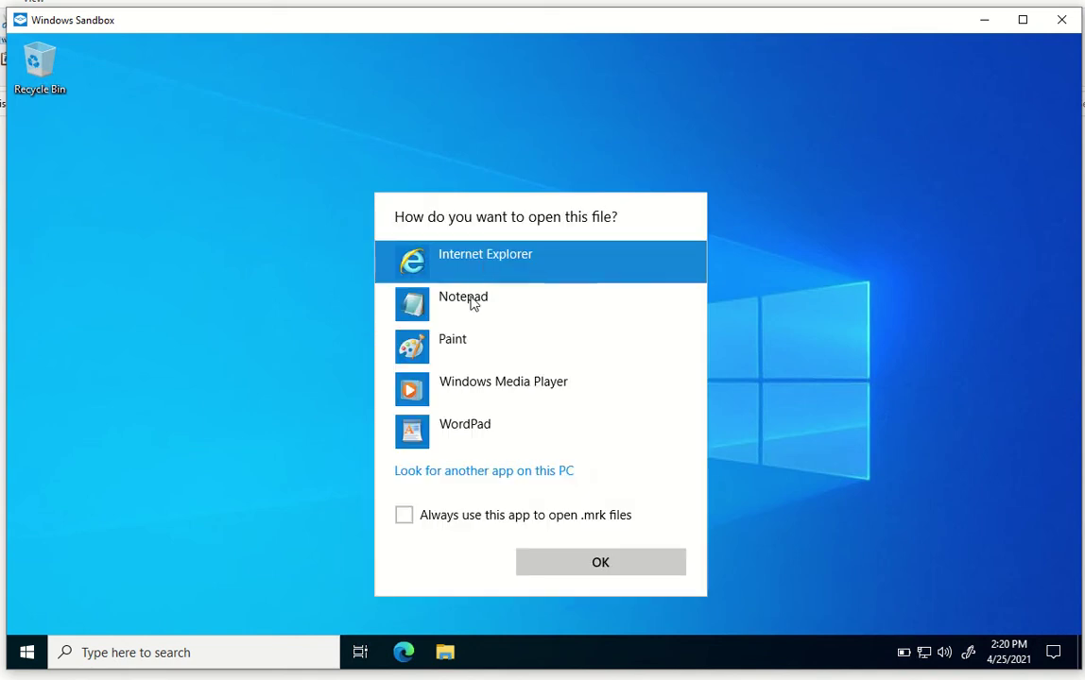
pyautogui.click(471, 305)
pyautogui.click(450, 517)
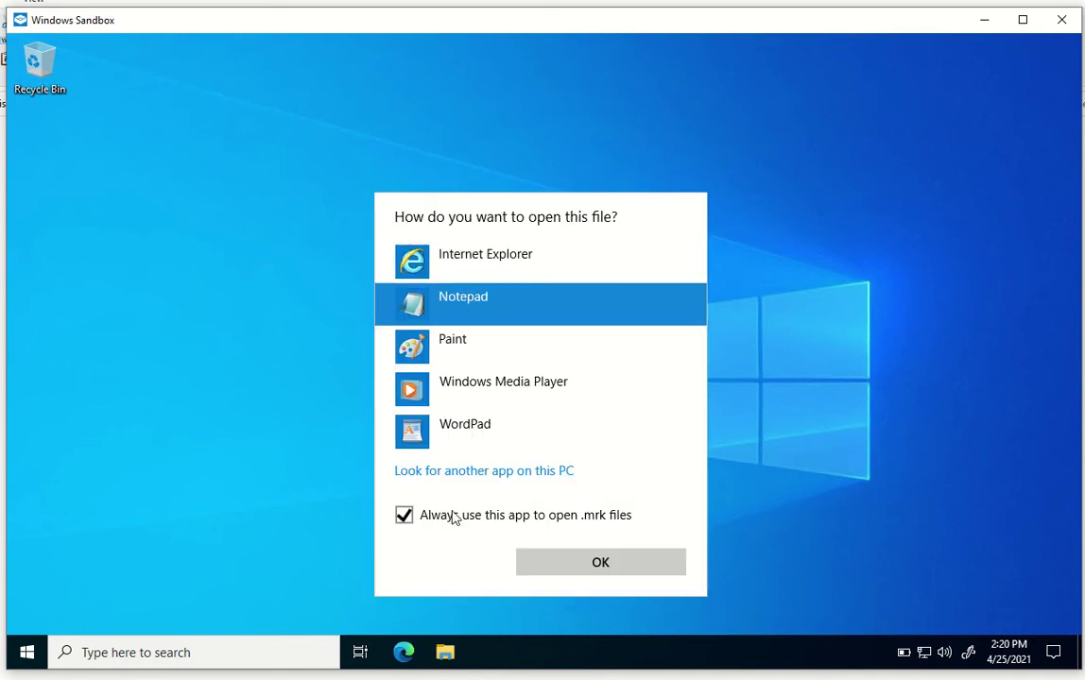
pyautogui.click(564, 566)
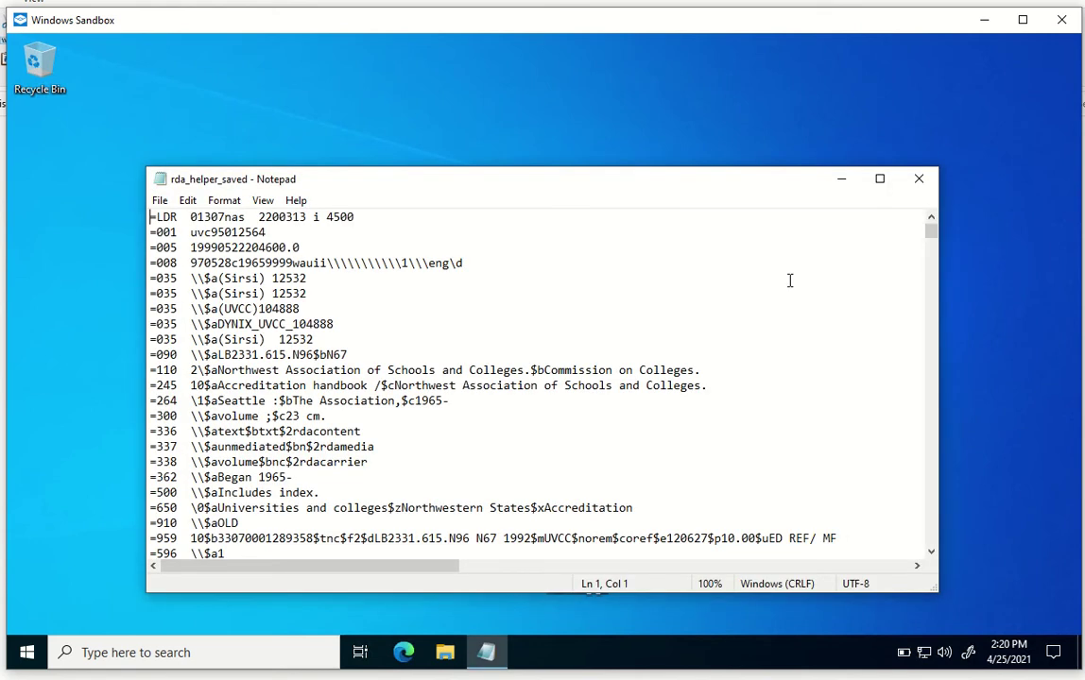
# Close Notepad, reopen rda_helper_saved.mrk, and close it again.
pyautogui.click(919, 179)
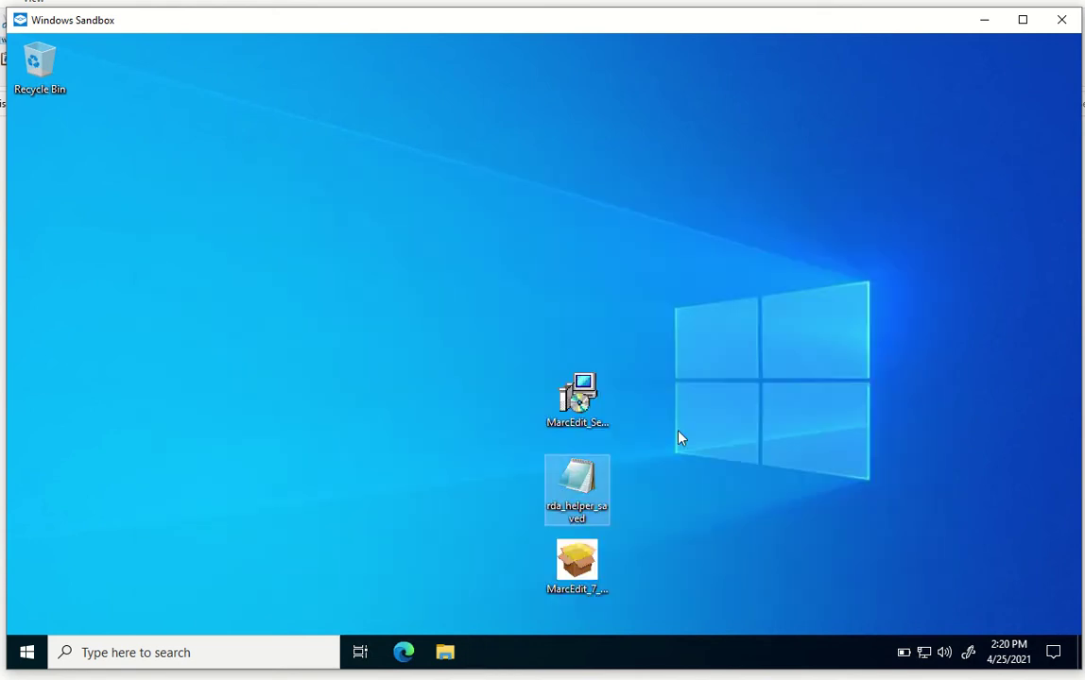
pyautogui.doubleClick(595, 488)
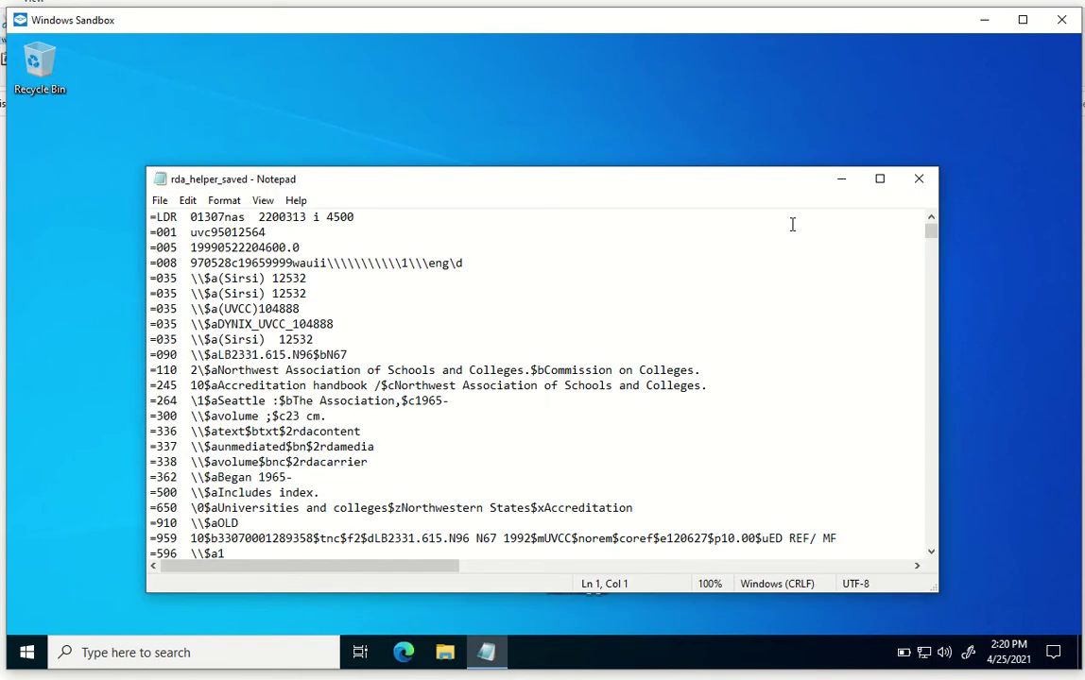
pyautogui.click(918, 179)
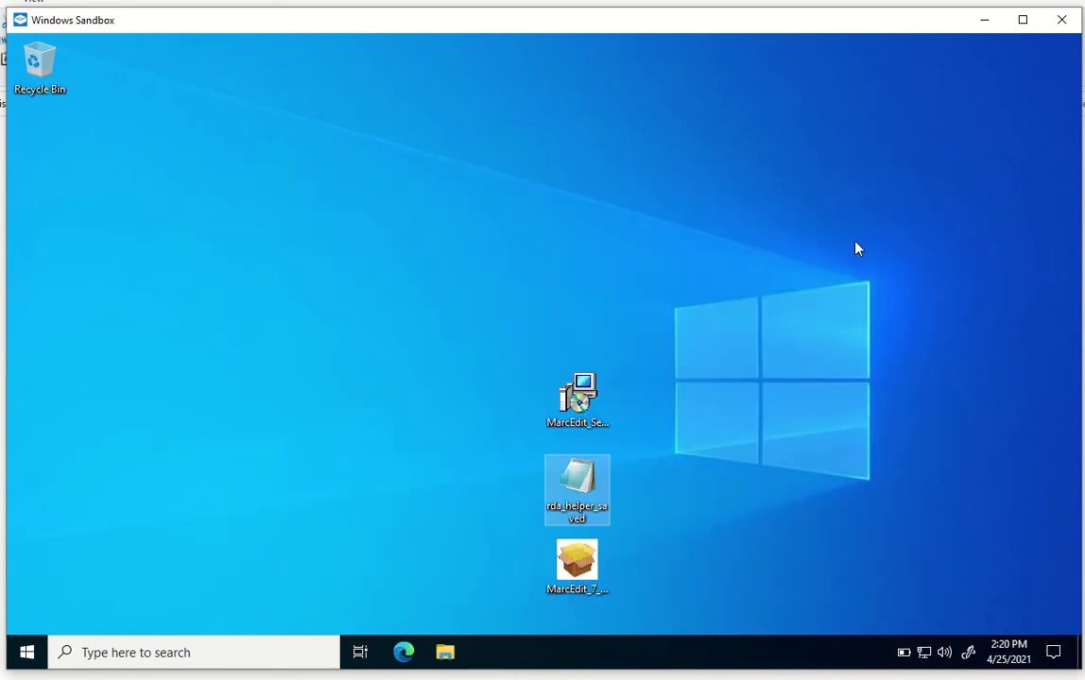
# Install MarcEdit 7 (64-bit Admin) from MarcEdit_Setup64Admin with the default folder.
pyautogui.doubleClick(578, 395)
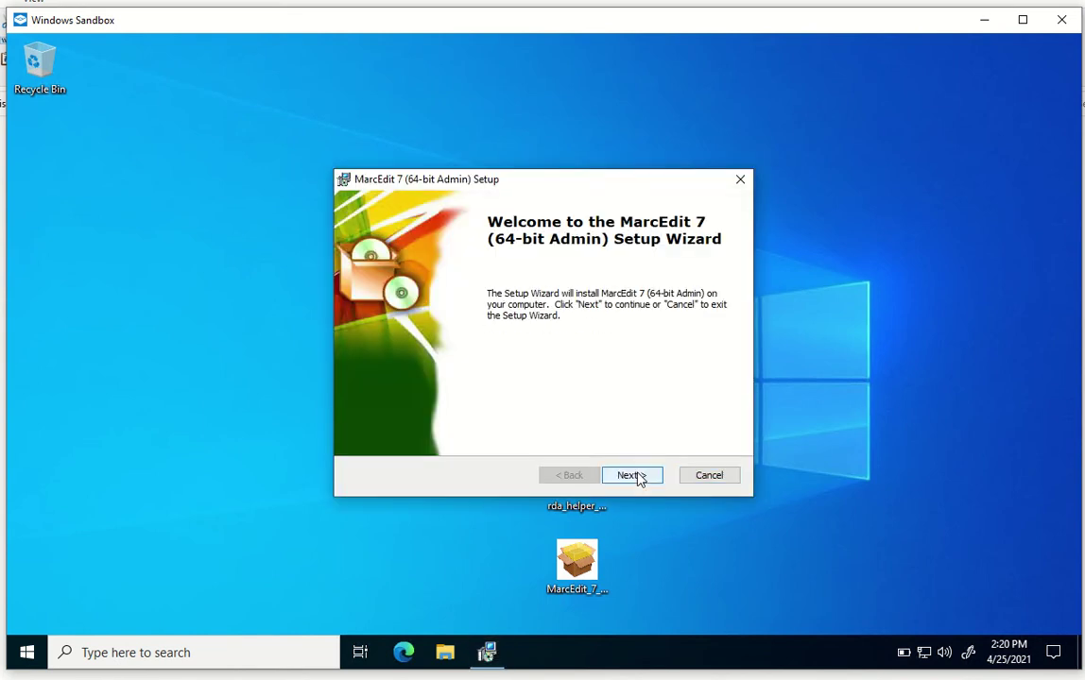
pyautogui.click(636, 476)
pyautogui.click(635, 476)
pyautogui.click(635, 476)
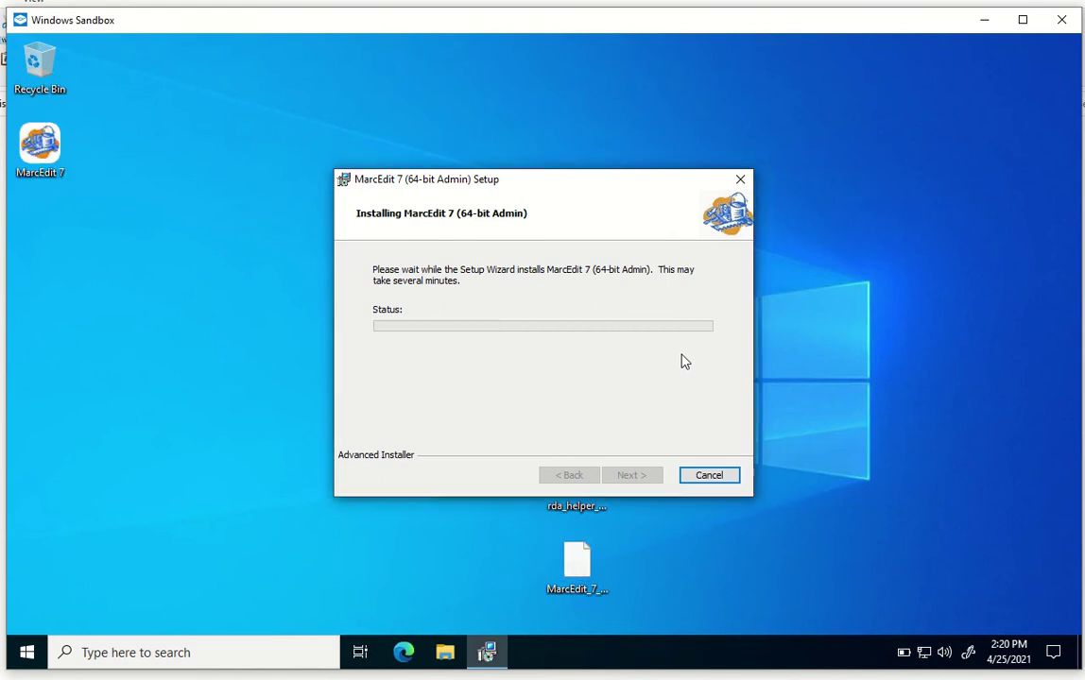
pyautogui.click(647, 477)
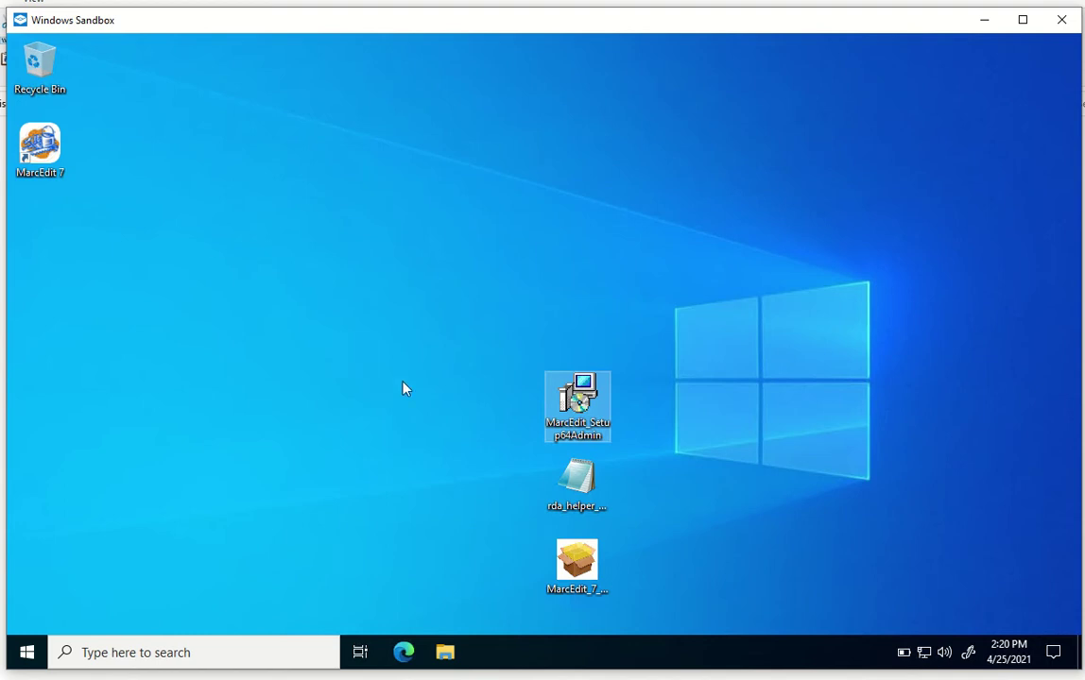
pyautogui.click(597, 489)
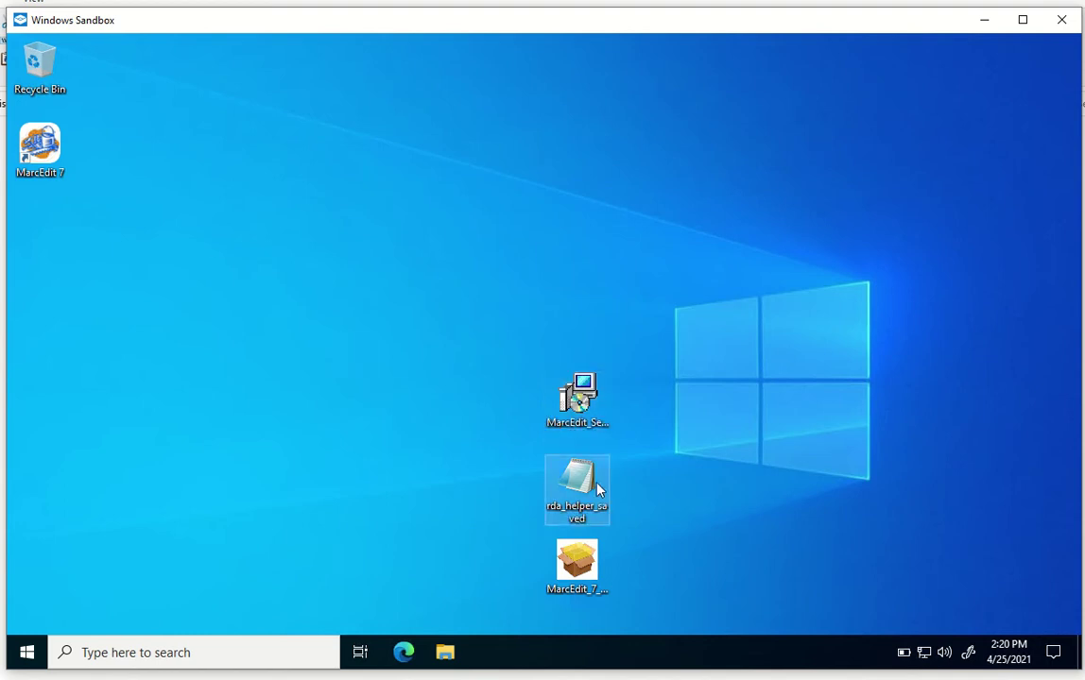
pyautogui.doubleClick(598, 489)
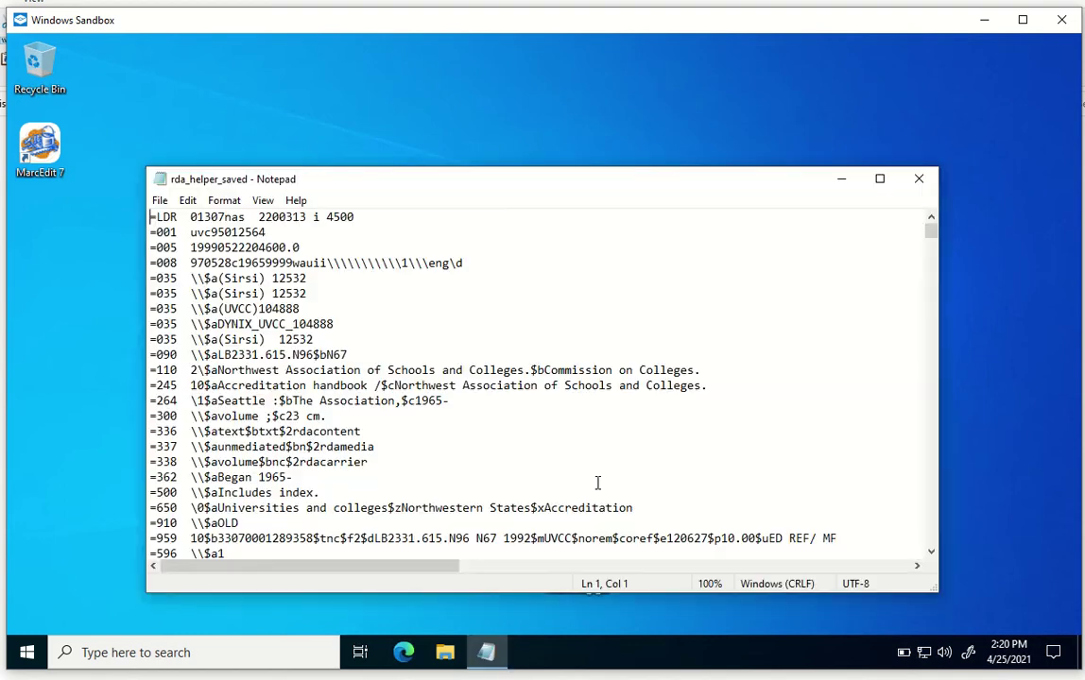
pyautogui.click(917, 181)
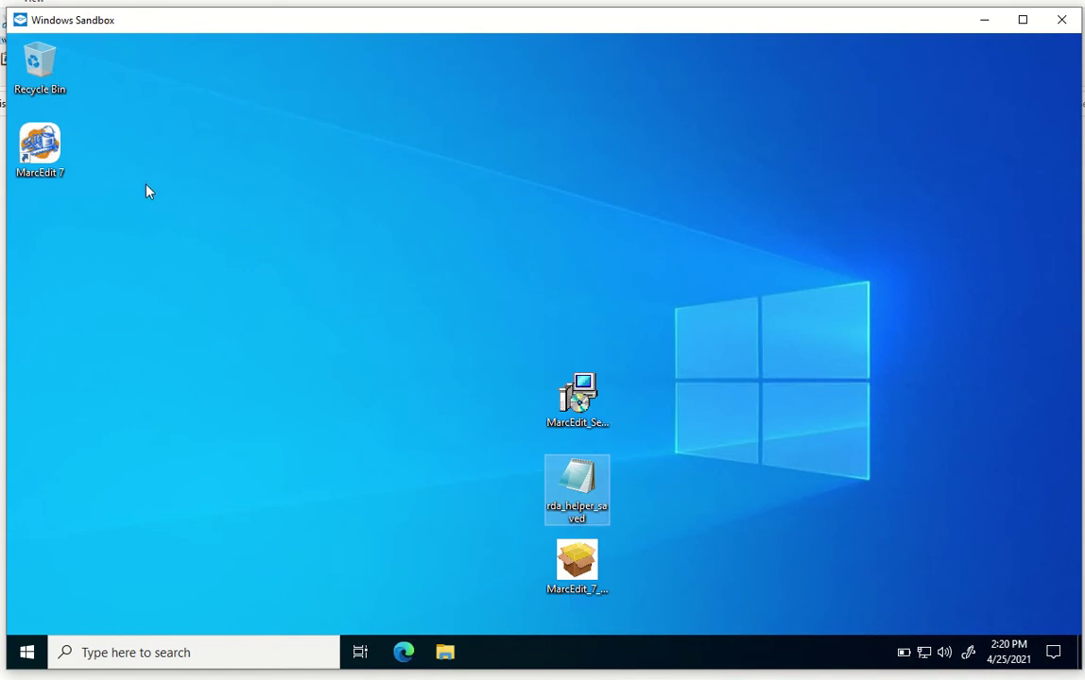
# Launch MarcEdit 7 and accept the startup wizard's suggested data settings through to Happy Editing.
pyautogui.doubleClick(59, 147)
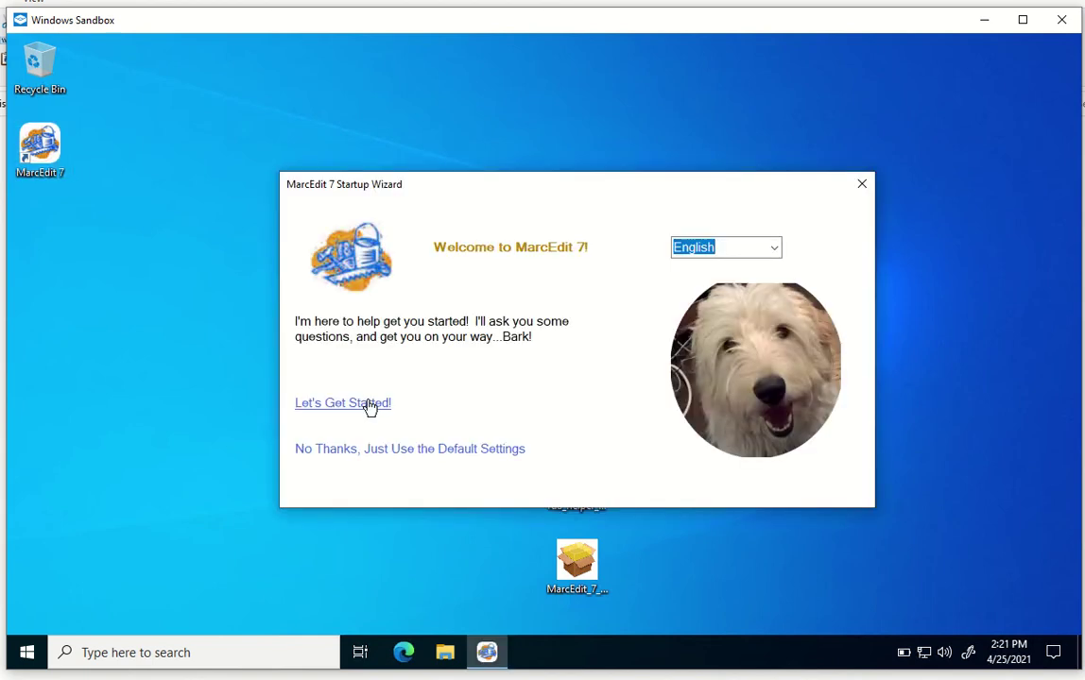
pyautogui.click(368, 405)
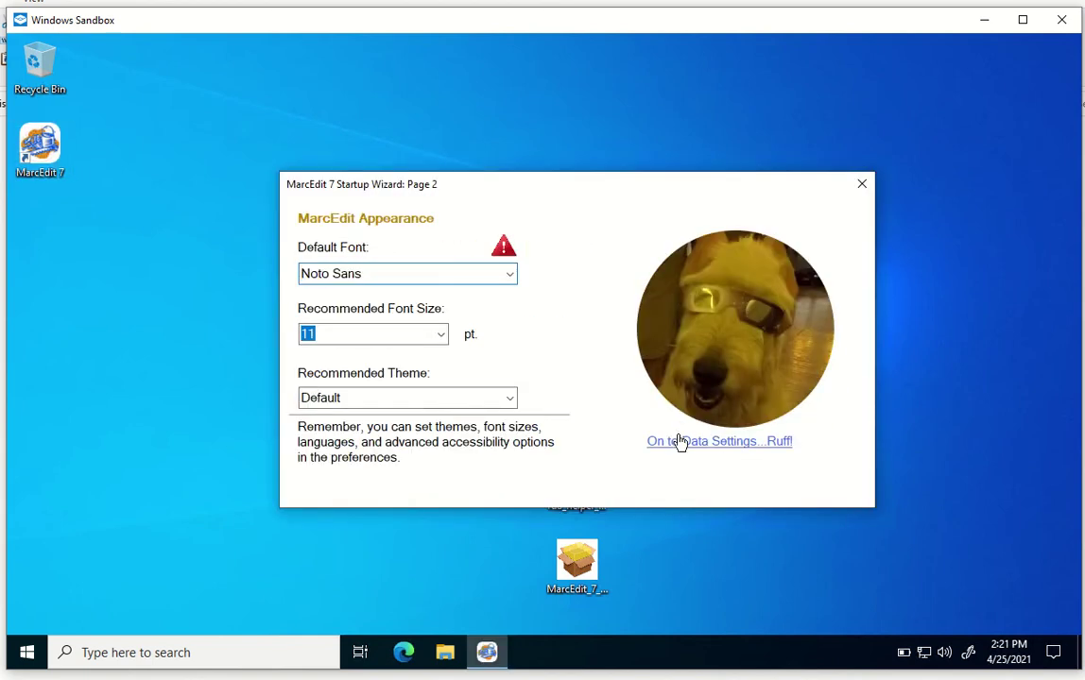
pyautogui.click(680, 442)
pyautogui.click(639, 425)
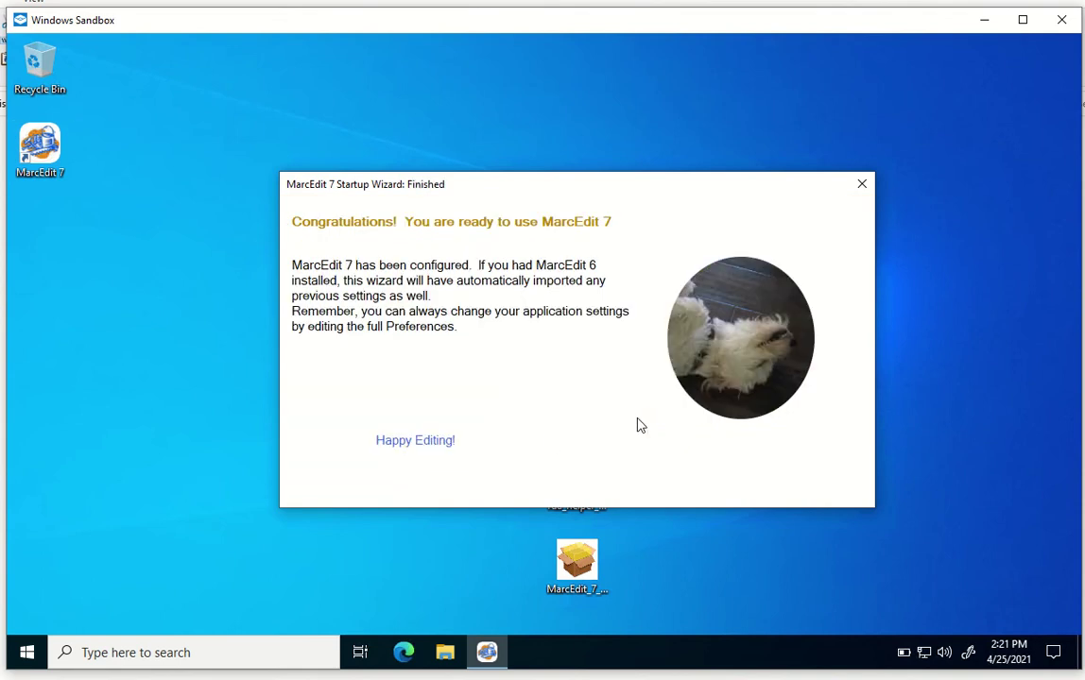
pyautogui.click(433, 444)
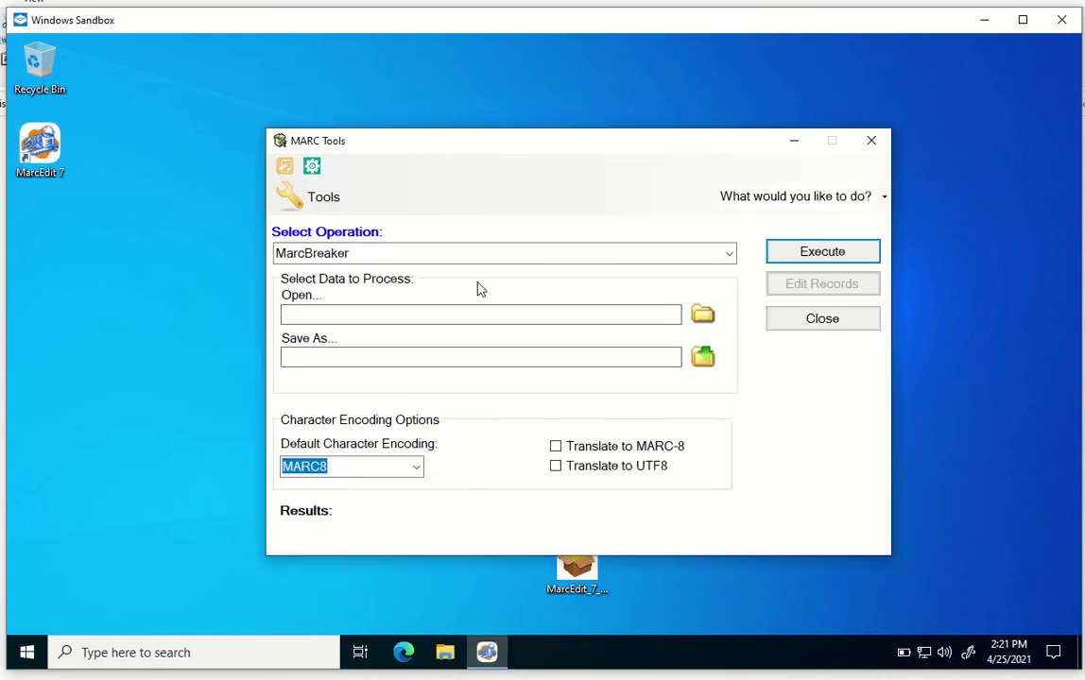
# Compile rda_helper_saved.mrk into rda_helper_saved.mrc with MarcMaker, processing 1010 records.
pyautogui.moveTo(482, 135); pyautogui.dragTo(390, 100)
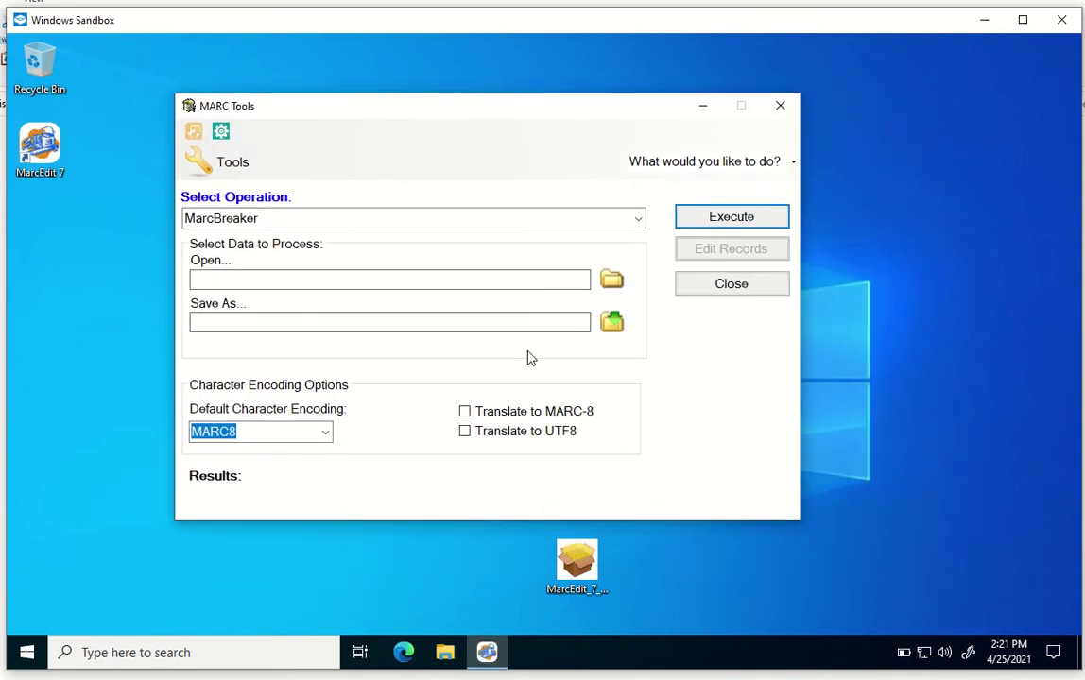
pyautogui.click(637, 218)
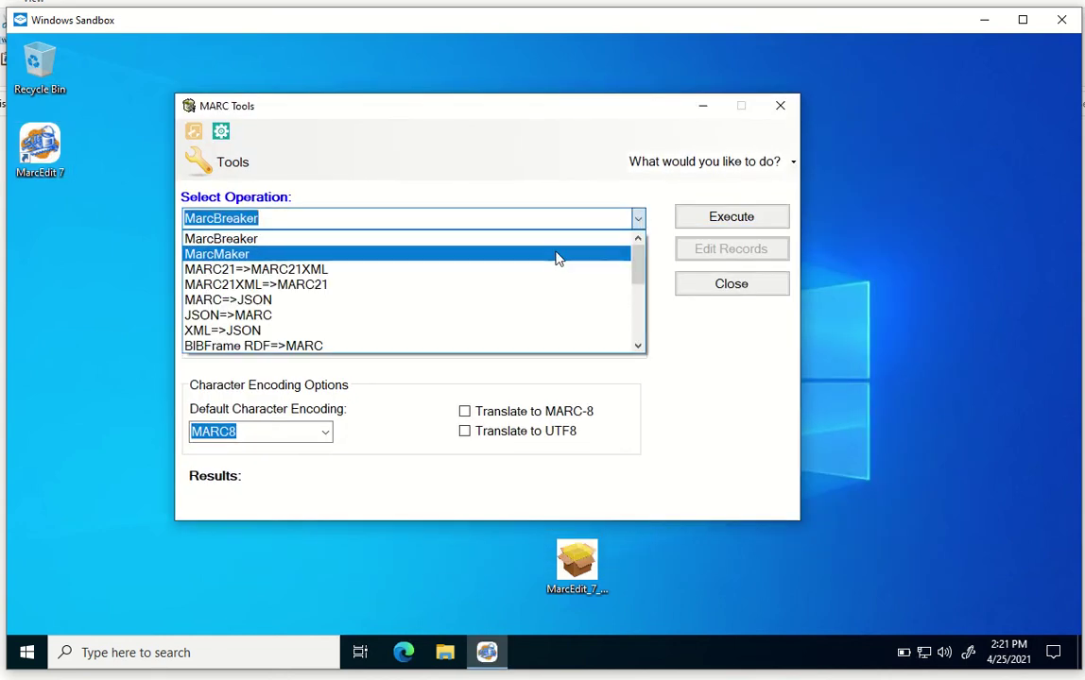
pyautogui.click(557, 255)
pyautogui.moveTo(570, 111); pyautogui.dragTo(451, 99)
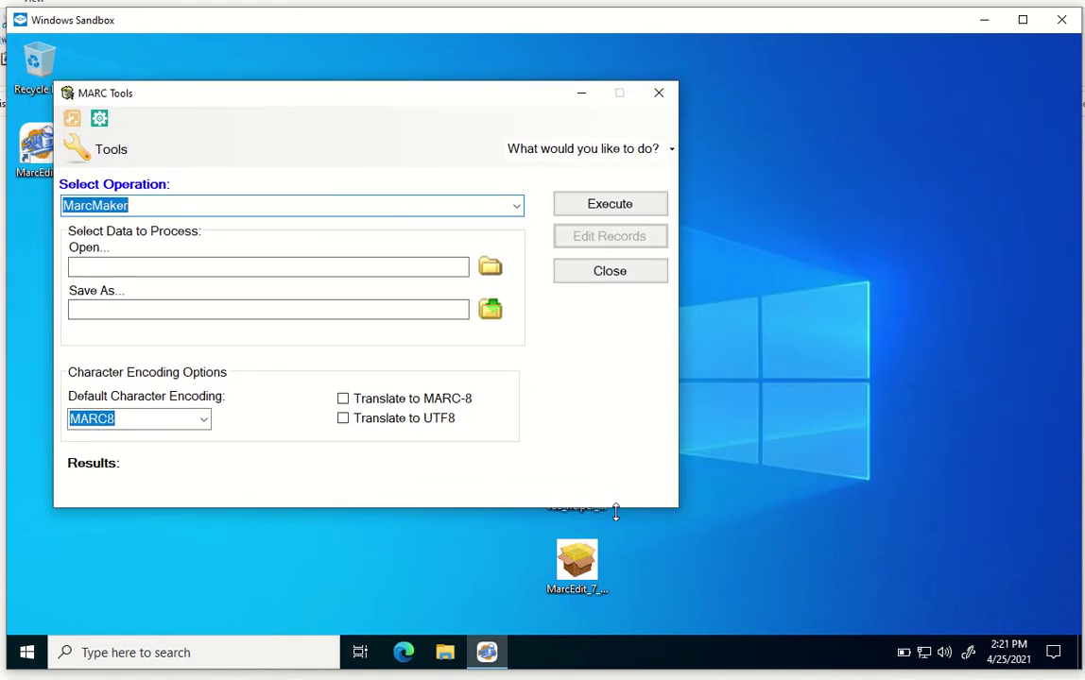
pyautogui.moveTo(615, 508); pyautogui.dragTo(608, 413)
pyautogui.moveTo(574, 491); pyautogui.dragTo(249, 178)
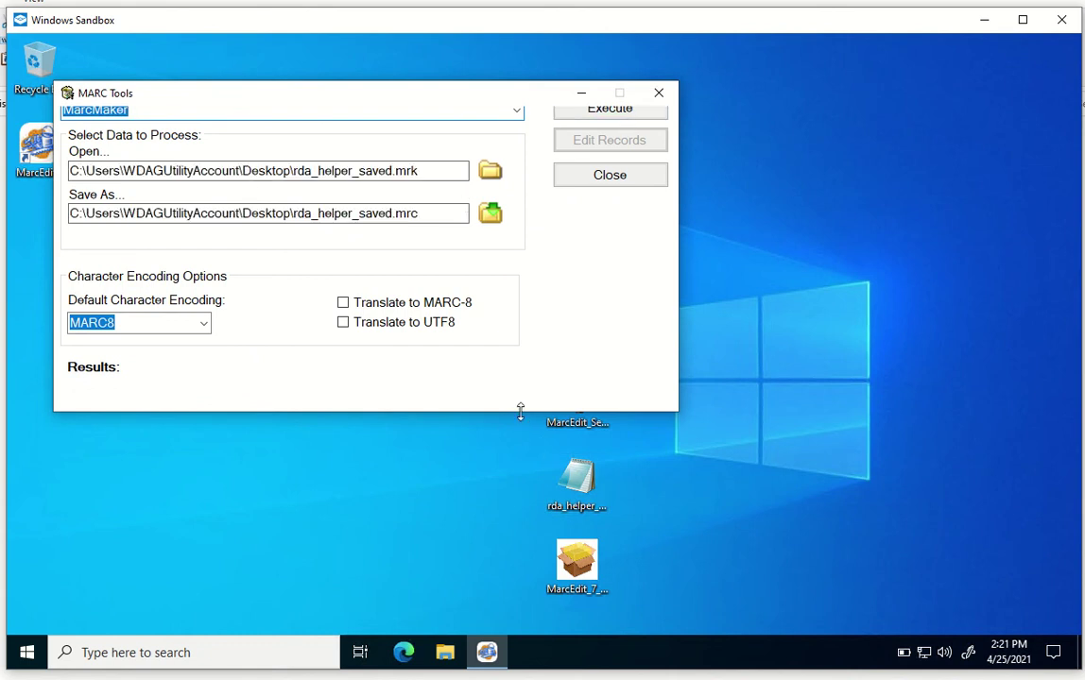
pyautogui.moveTo(518, 411); pyautogui.dragTo(537, 518)
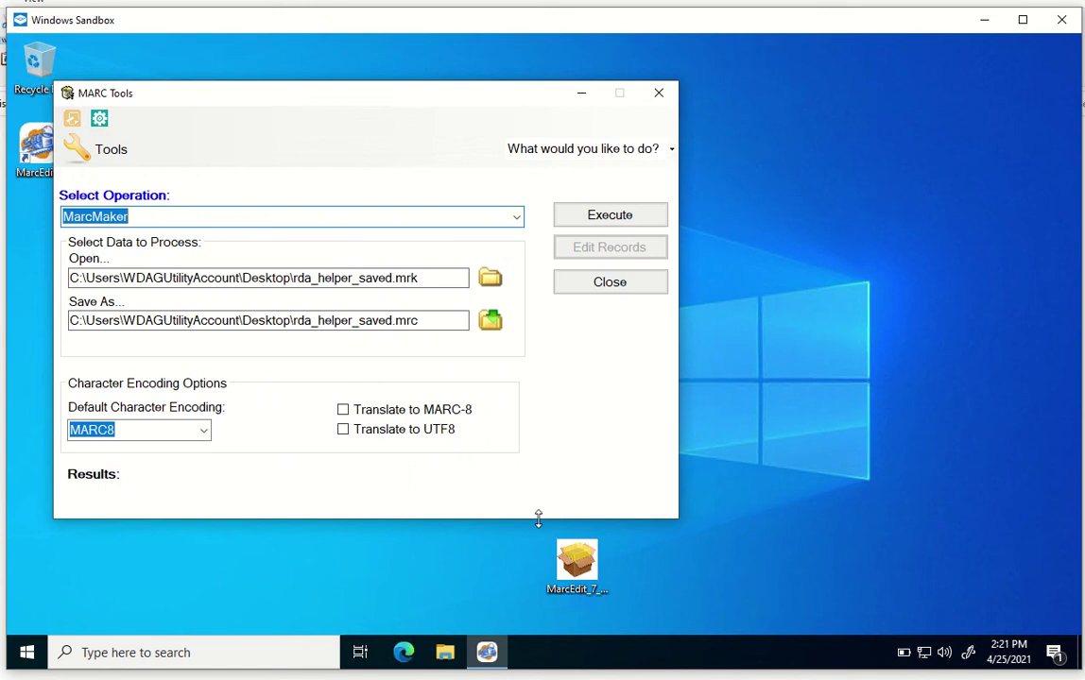
pyautogui.click(630, 227)
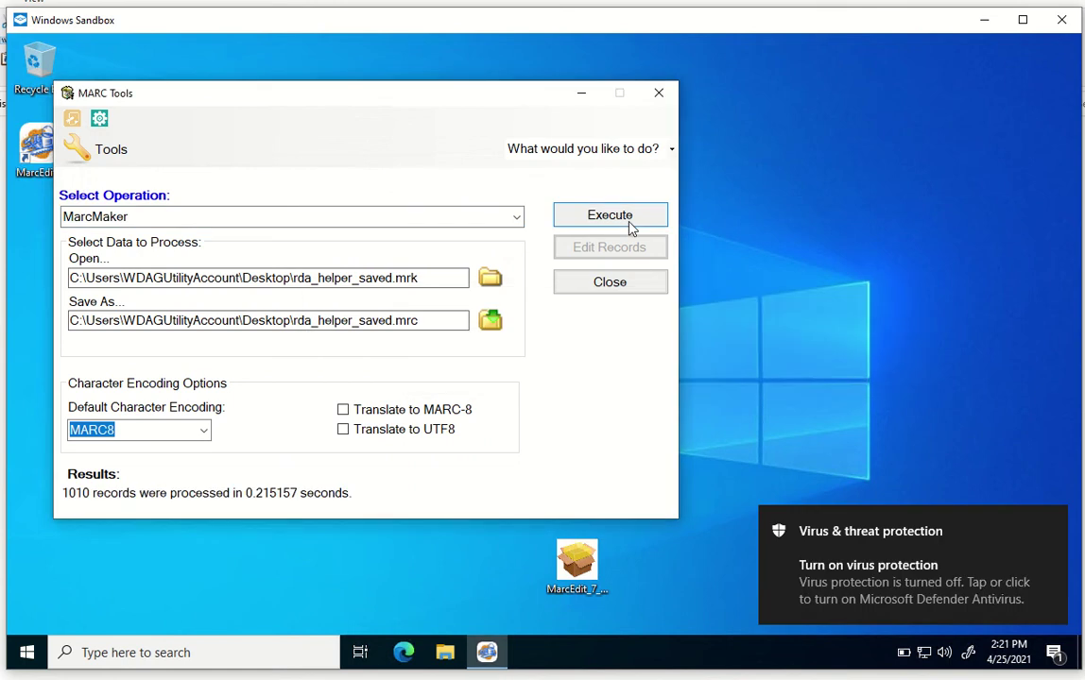
# Close MarcEdit, reopen rda_helper_saved.mrc in MARC Tools, then close both MarcEdit windows.
pyautogui.click(659, 93)
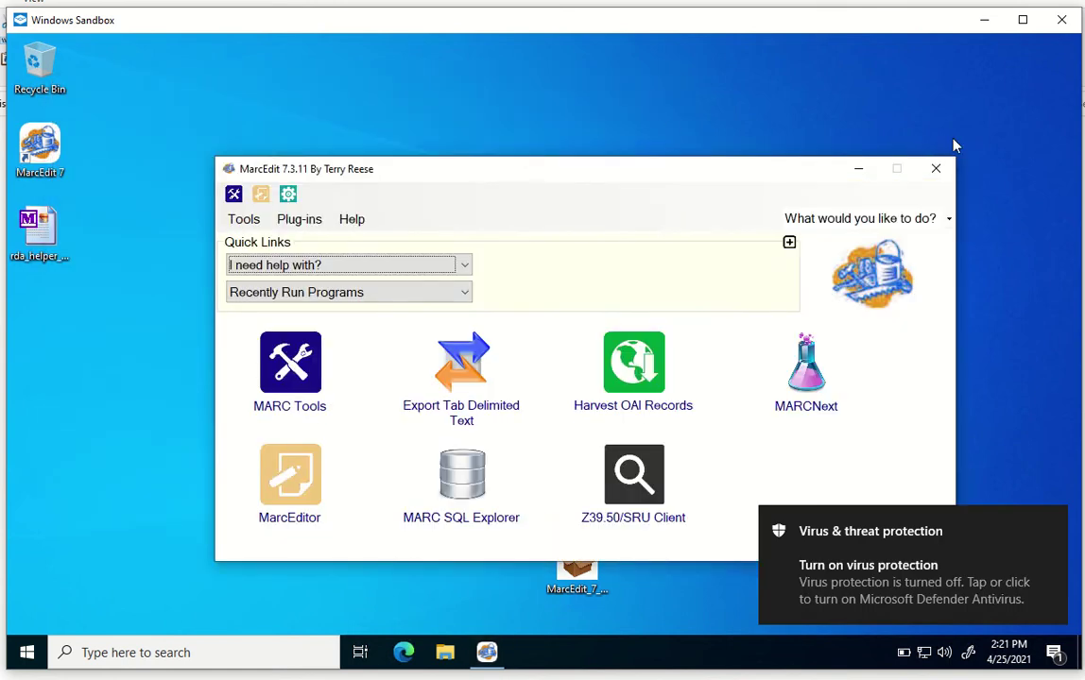
pyautogui.click(936, 169)
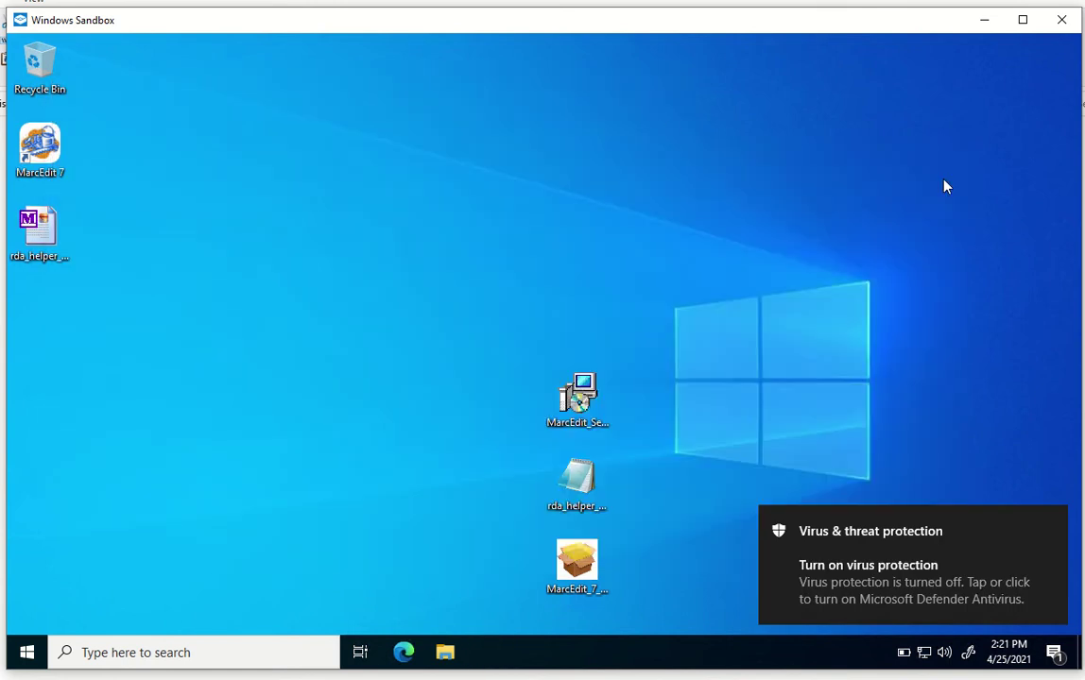
pyautogui.click(41, 233)
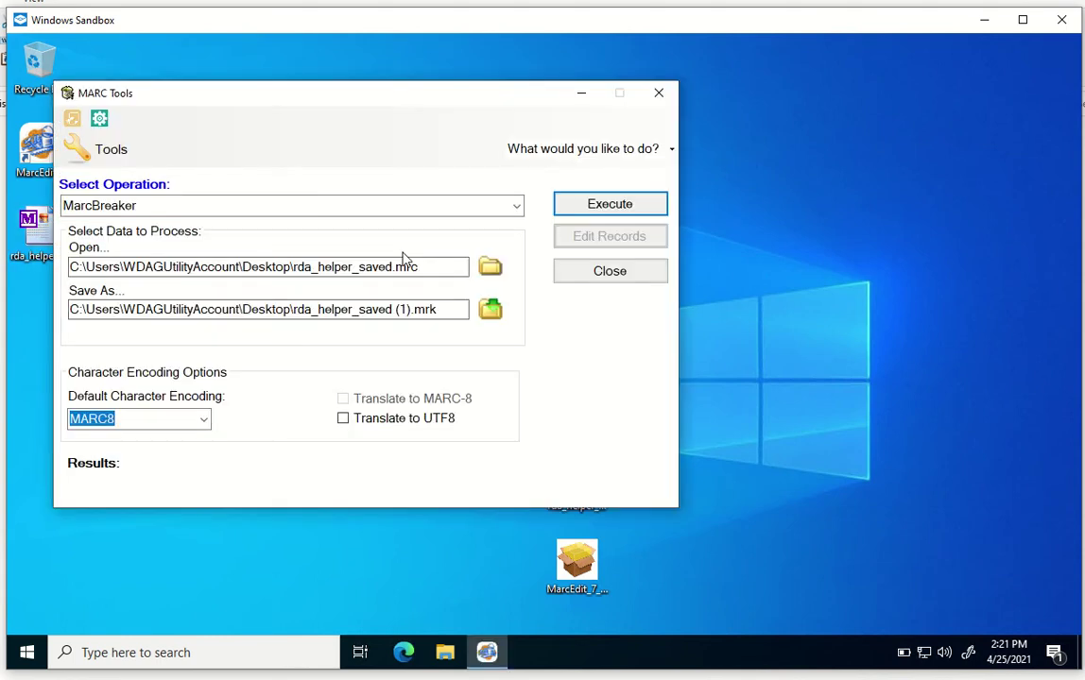
pyautogui.click(655, 95)
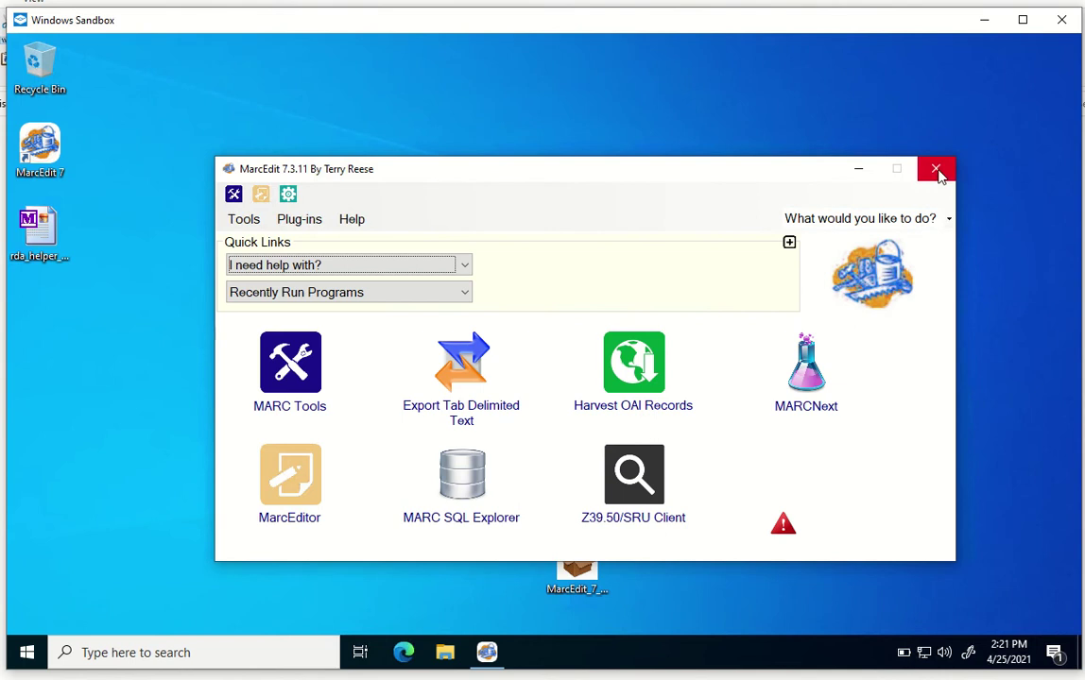
pyautogui.click(936, 168)
pyautogui.click(777, 456)
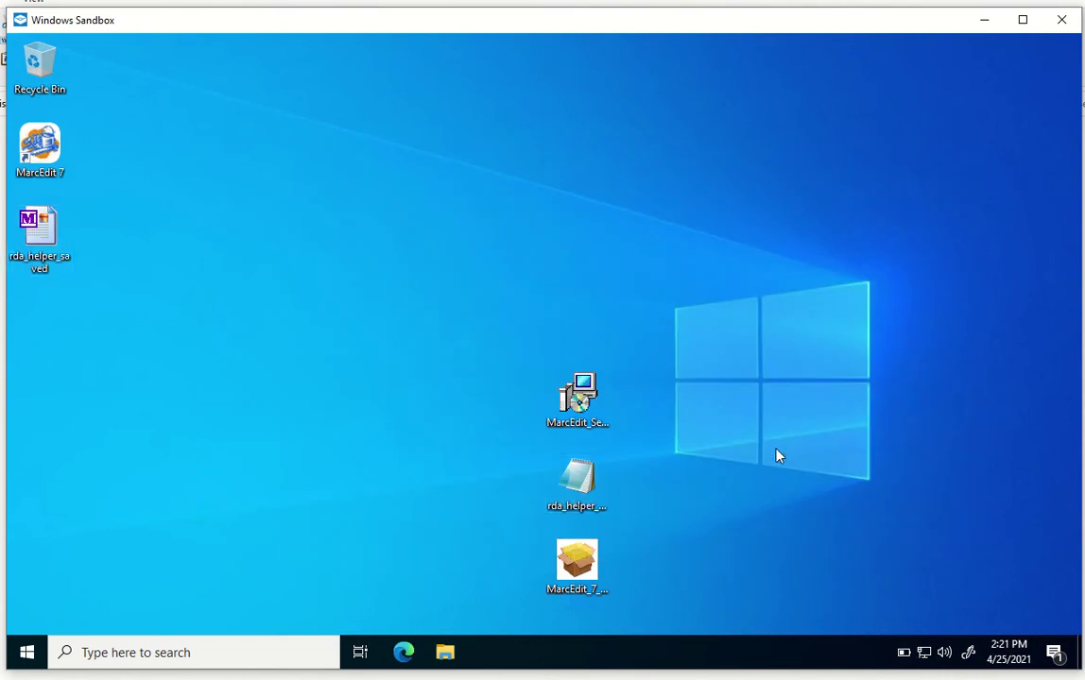
# Run the MarcEdit 7.5 installer, installing only .NET prerequisites and skipping Visual C++ 2015 and Access 2016.
pyautogui.doubleClick(579, 565)
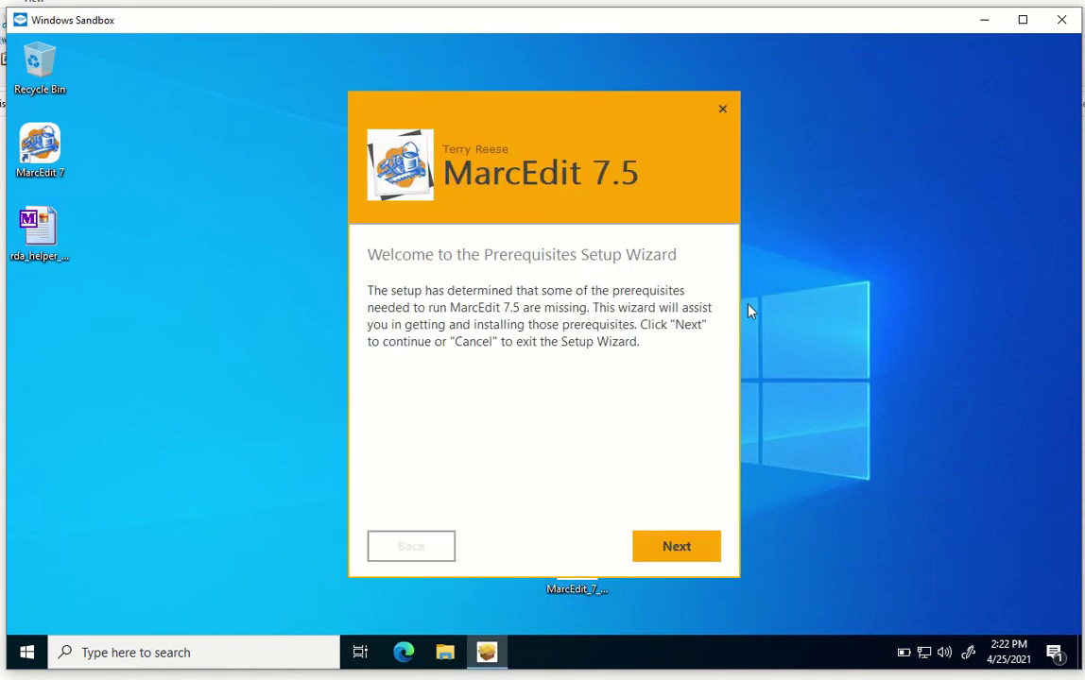
pyautogui.click(662, 543)
pyautogui.click(404, 351)
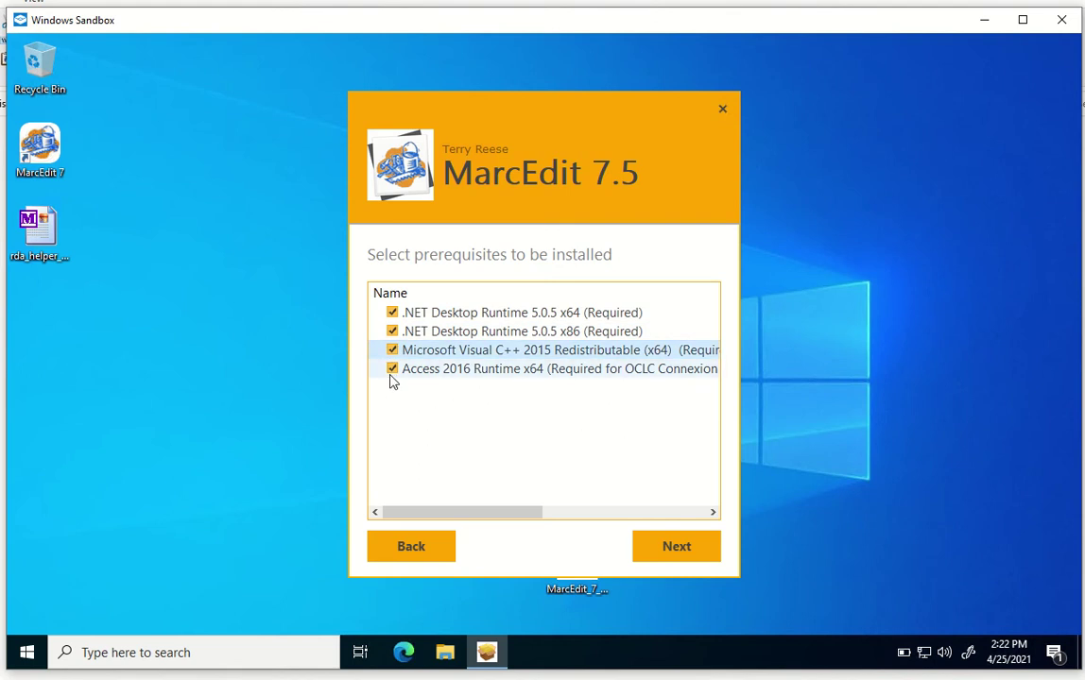
pyautogui.click(392, 368)
pyautogui.click(392, 349)
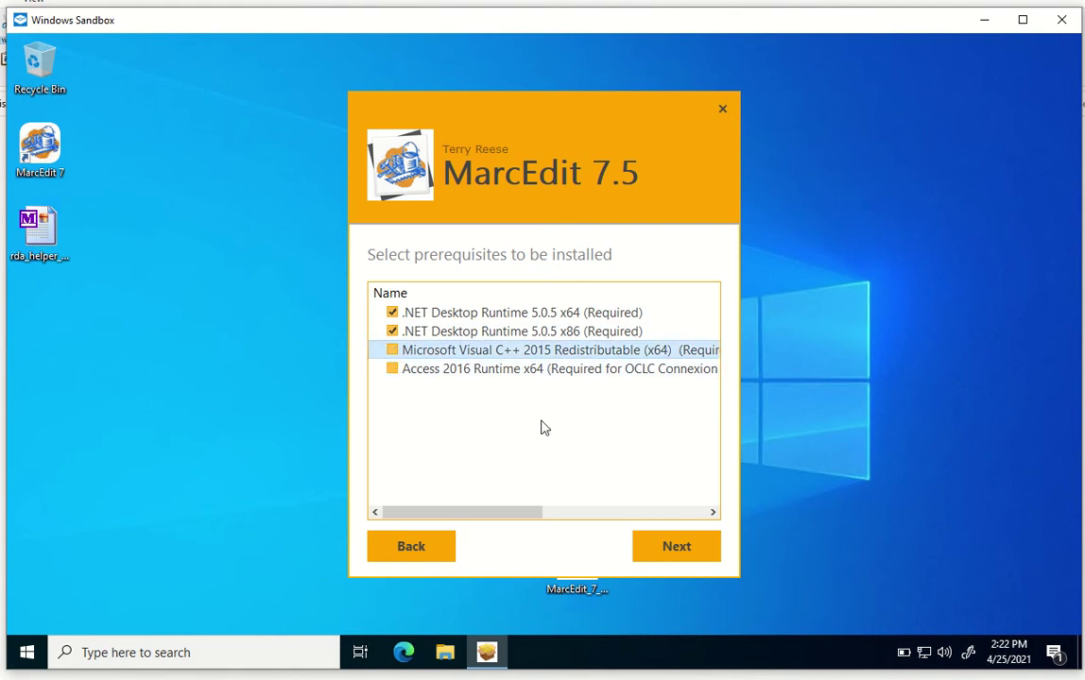
pyautogui.click(644, 547)
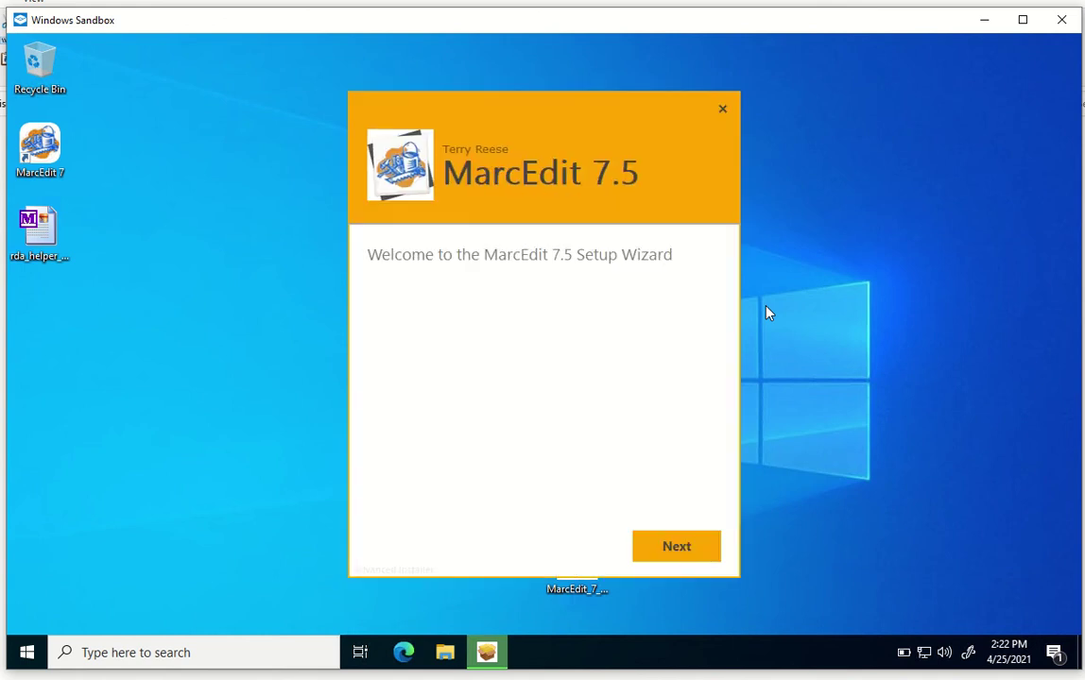
# Accept the license and install MarcEdit 7.5 for everybody.
pyautogui.click(676, 552)
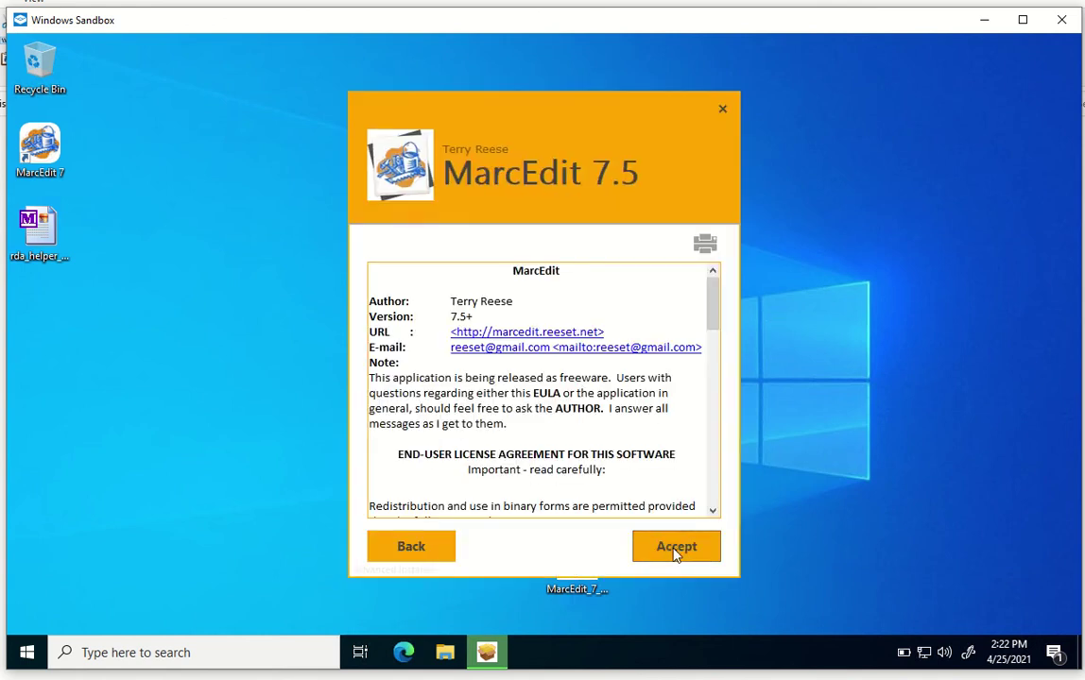
pyautogui.click(676, 552)
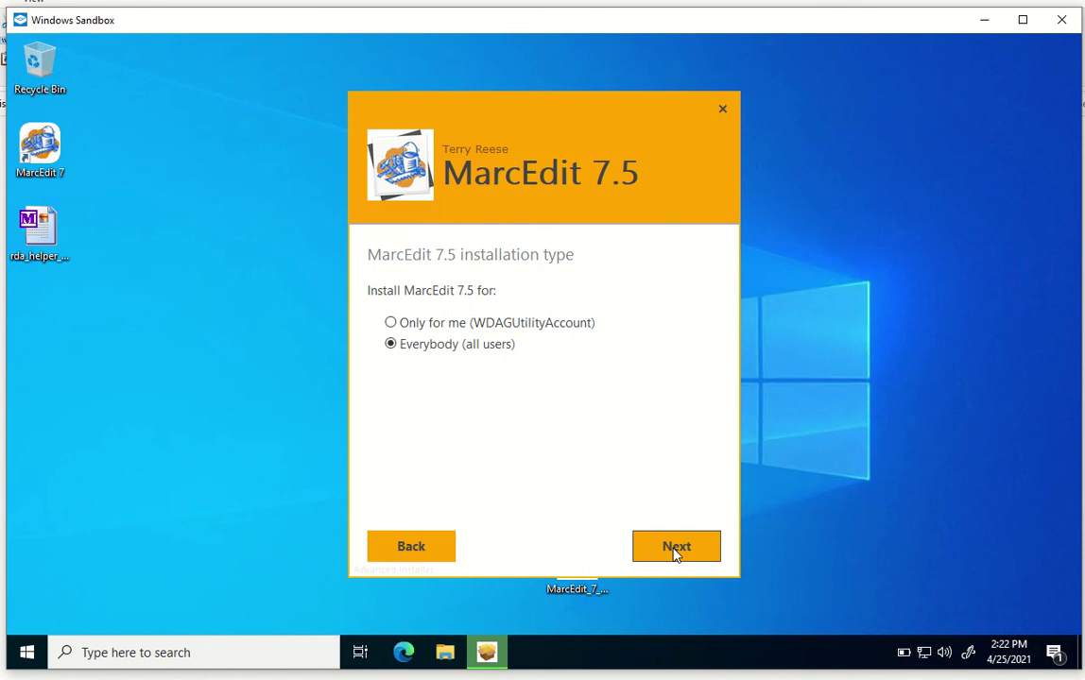
pyautogui.click(676, 552)
pyautogui.click(676, 551)
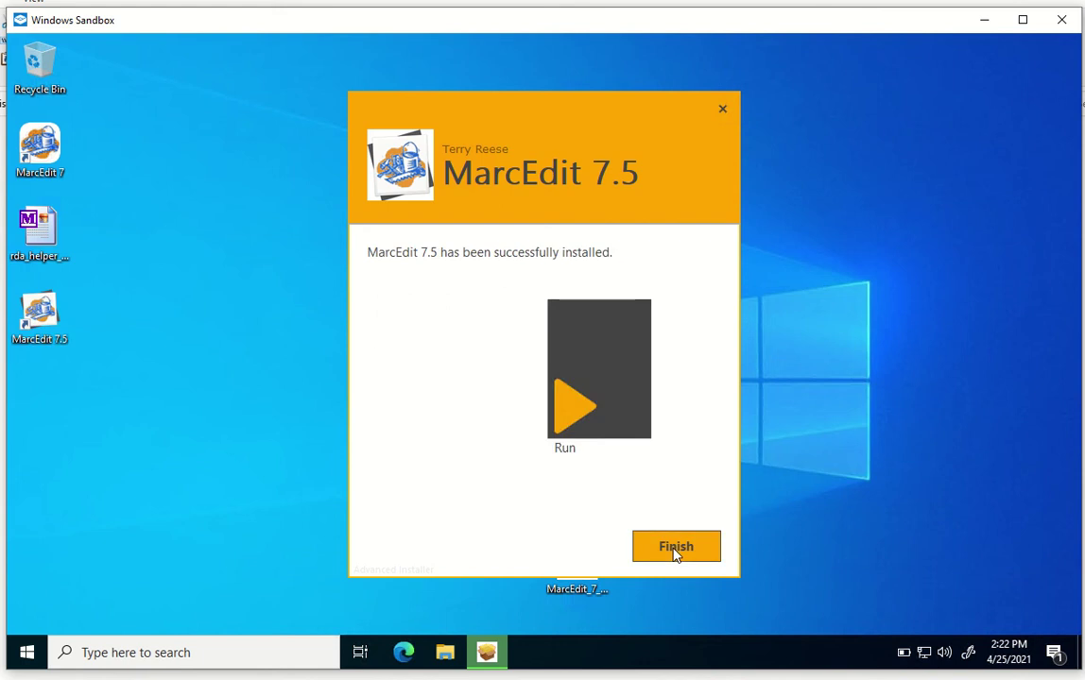
pyautogui.click(676, 547)
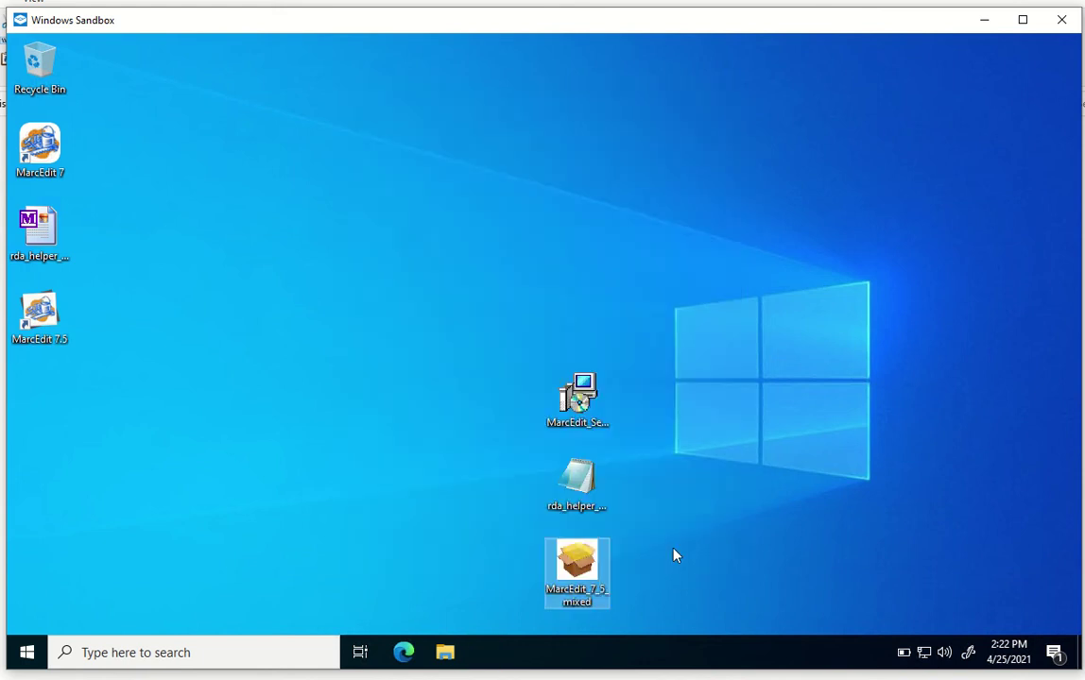
# Launch MarcEdit 7.5 with 'No Thanks, Just Use the Default Settings', then close it.
pyautogui.click(47, 235)
pyautogui.doubleClick(42, 310)
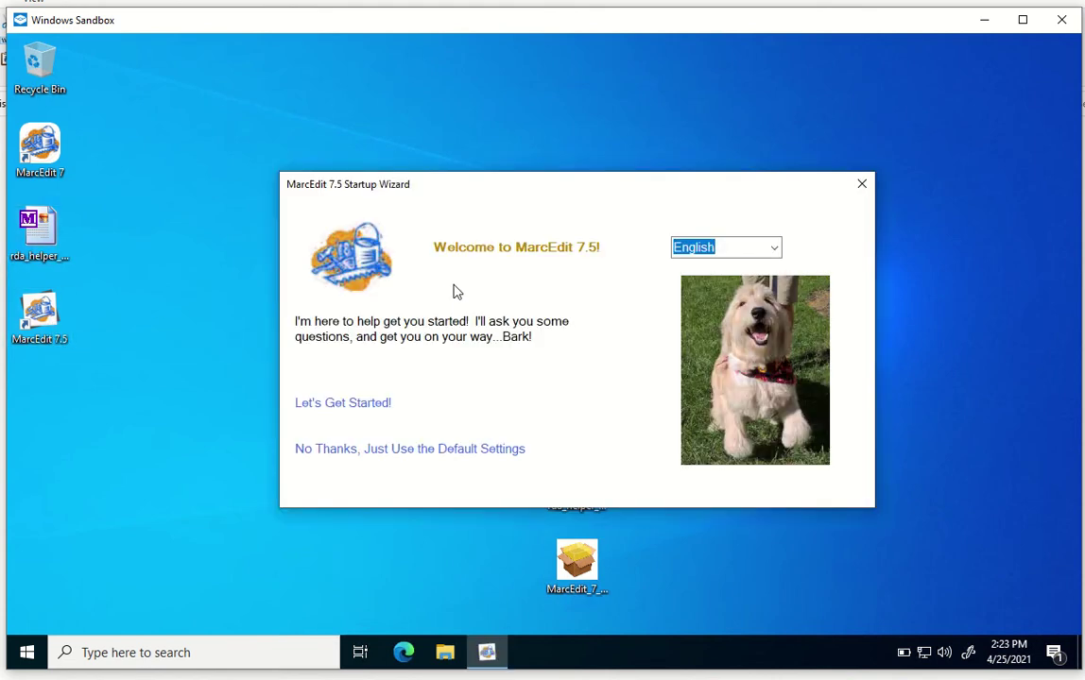
pyautogui.click(364, 450)
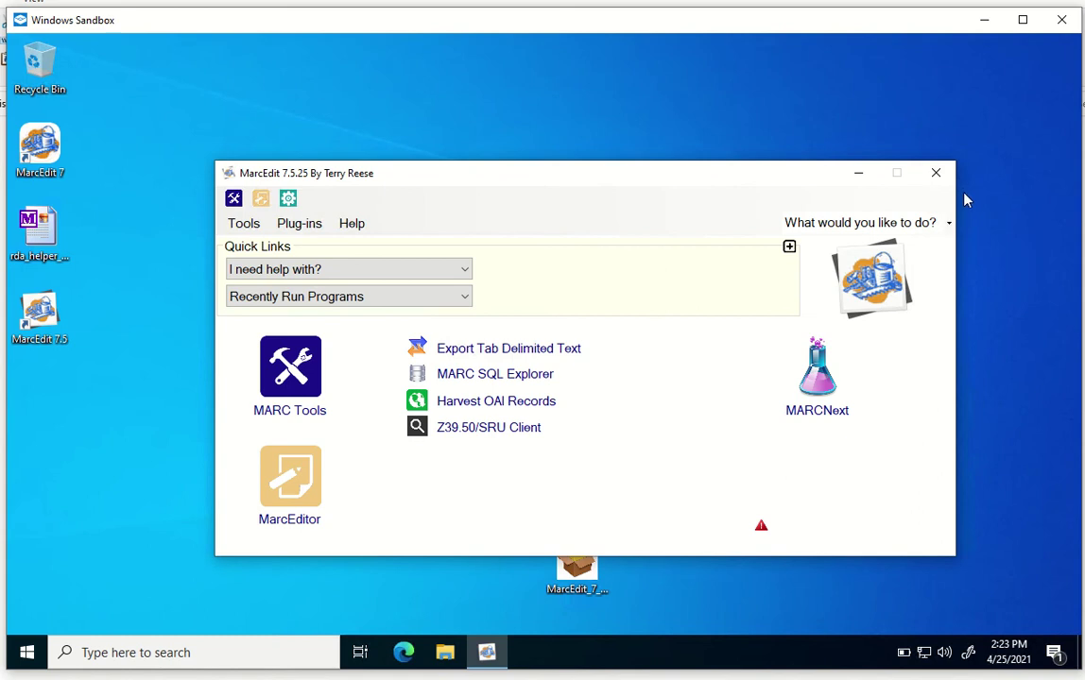
pyautogui.click(936, 173)
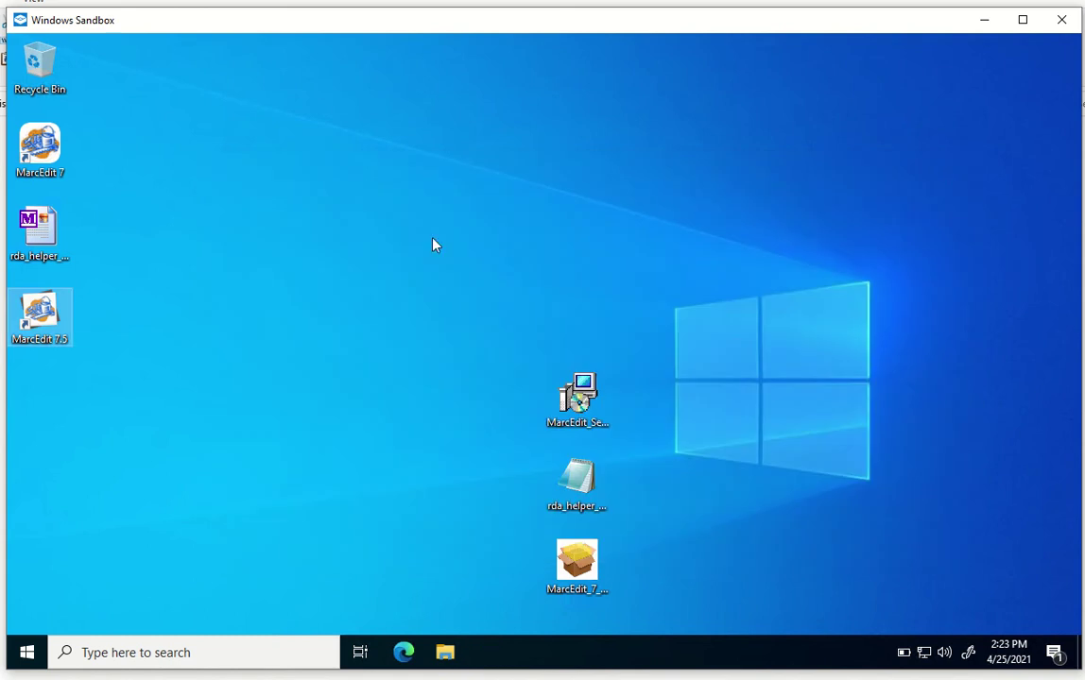
# Open rda_helper_saved.mrc in MarcEdit 7.5, return to the main window, and close it.
pyautogui.click(54, 230)
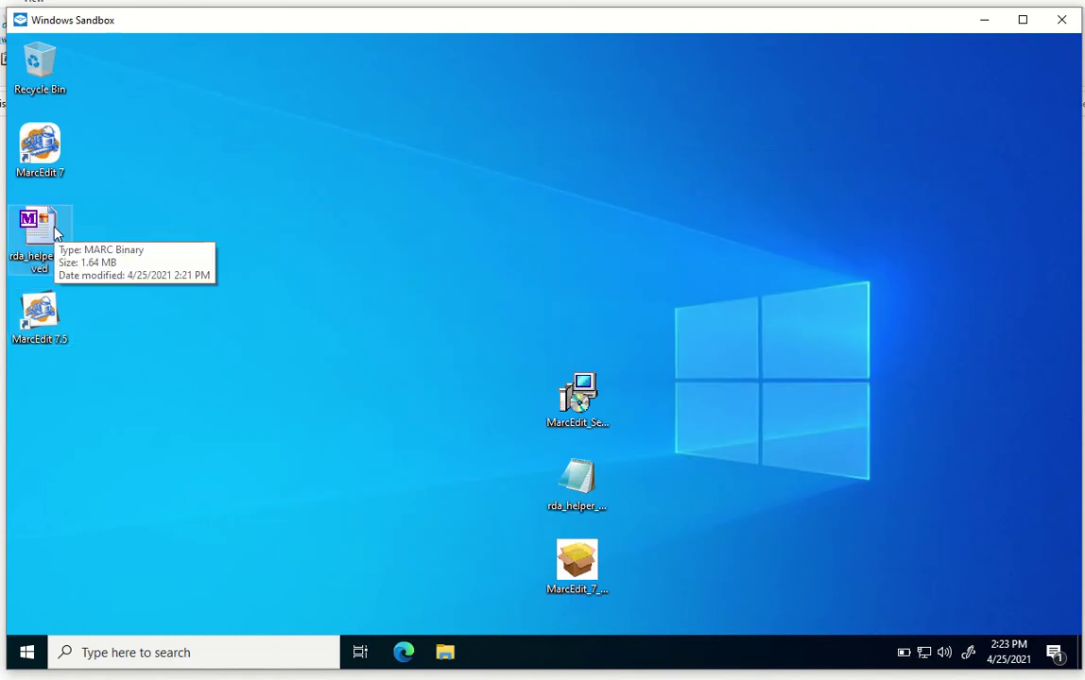
pyautogui.doubleClick(54, 232)
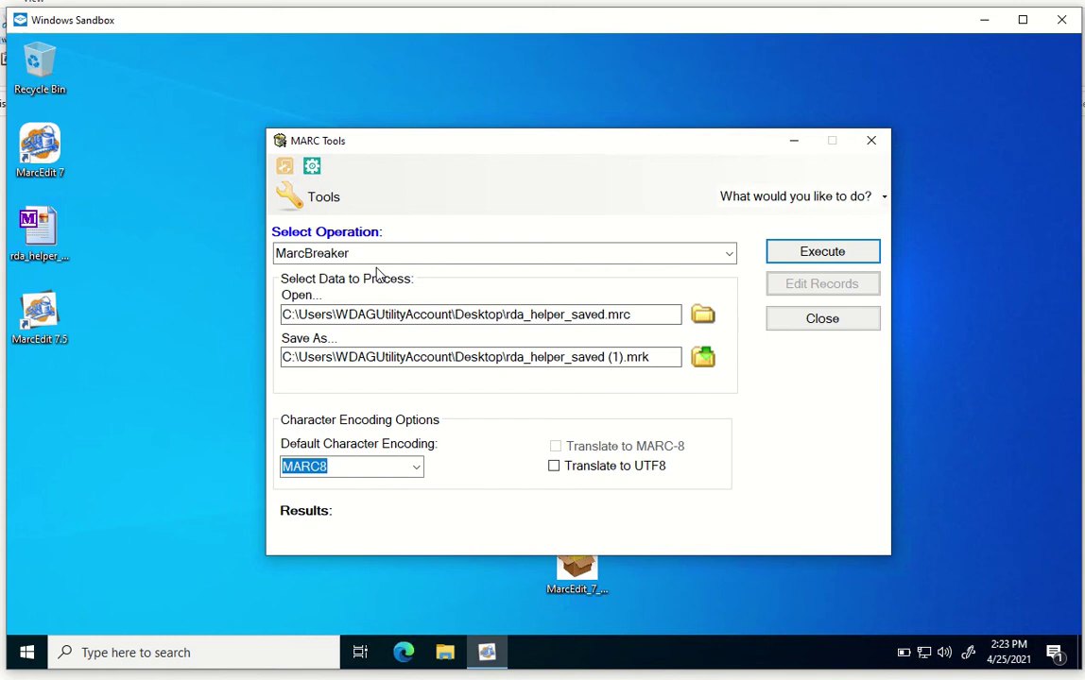
pyautogui.click(318, 192)
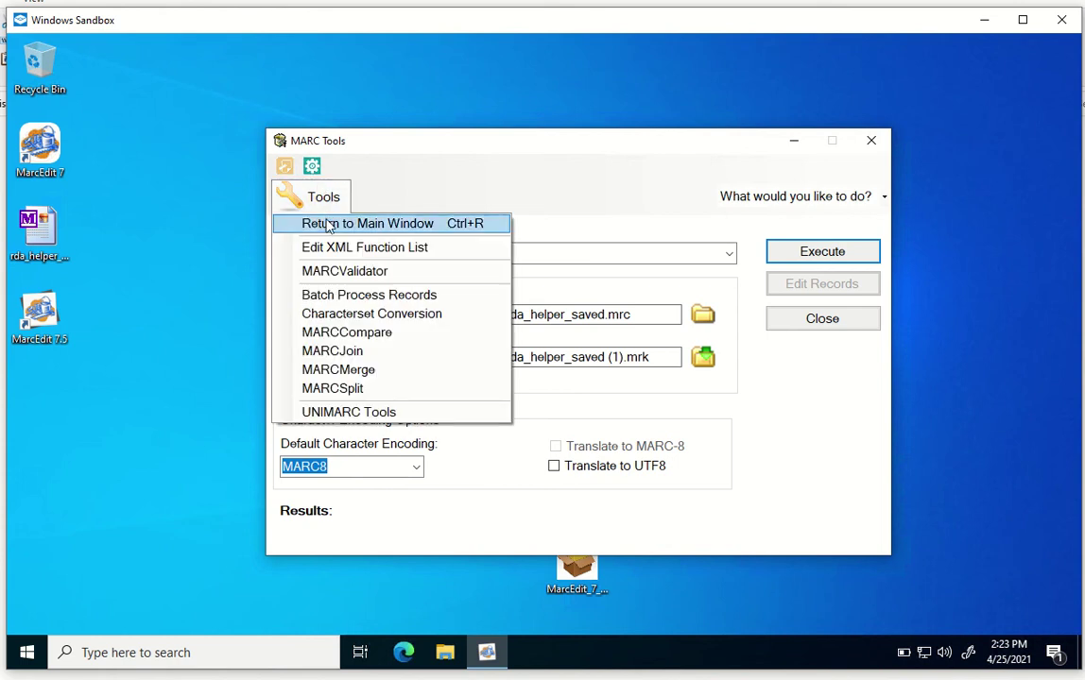
pyautogui.click(327, 220)
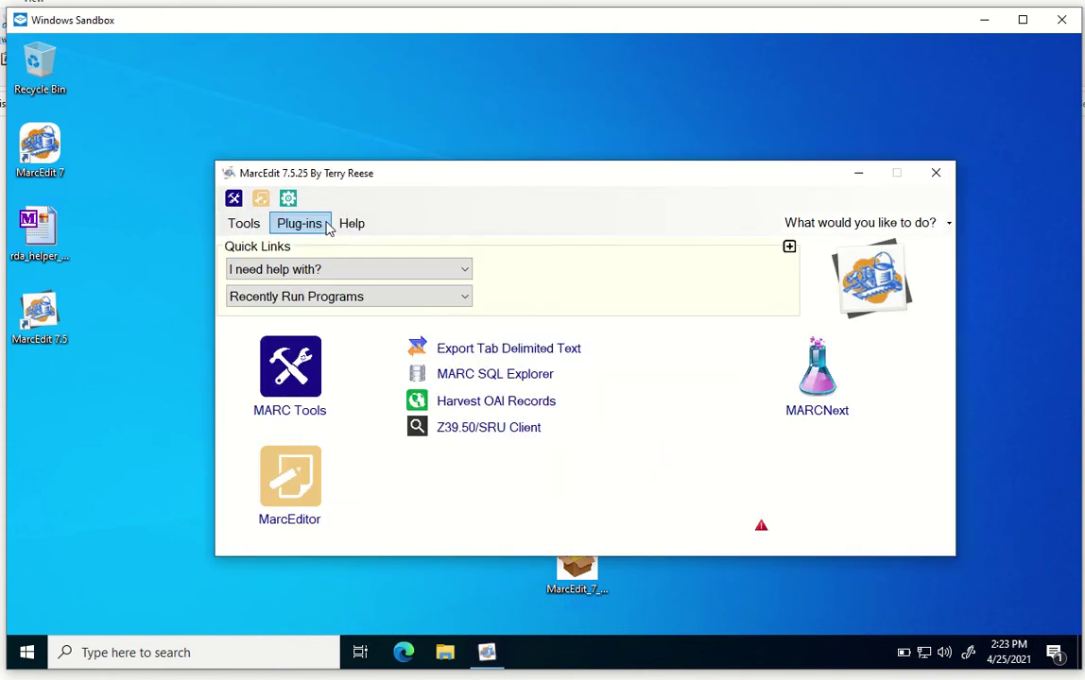
pyautogui.click(936, 176)
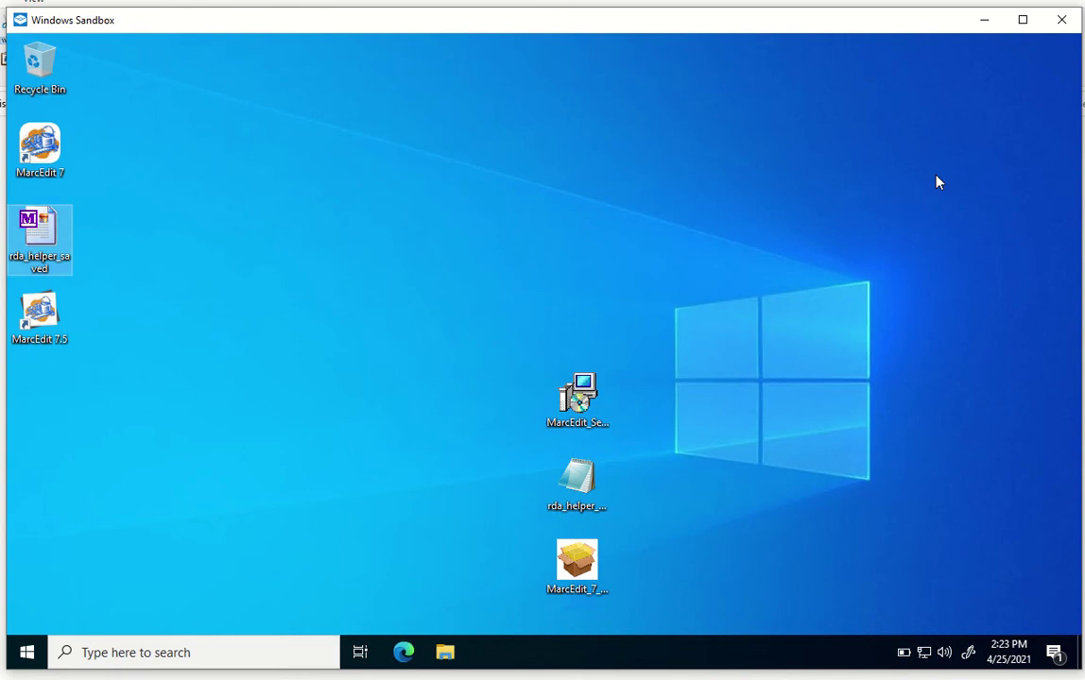
# Open rda_helper_saved.mrk with MarcEdit as the always-used .mrk app, then close the MarcEditor.
pyautogui.click(40, 244)
pyautogui.click(570, 475)
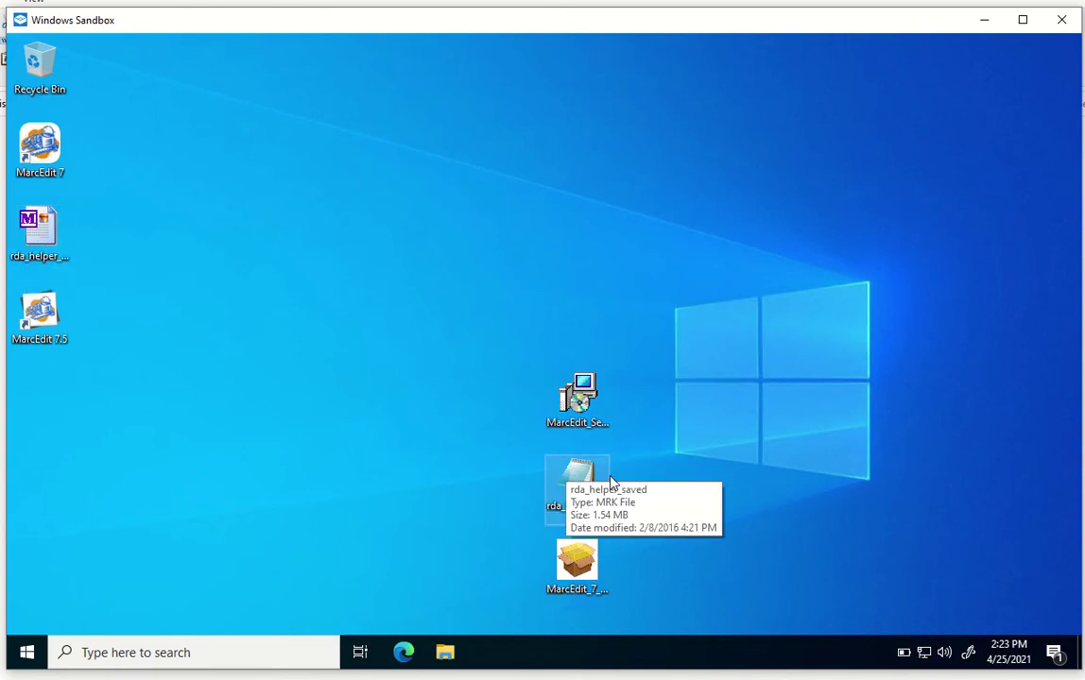
pyautogui.doubleClick(583, 477)
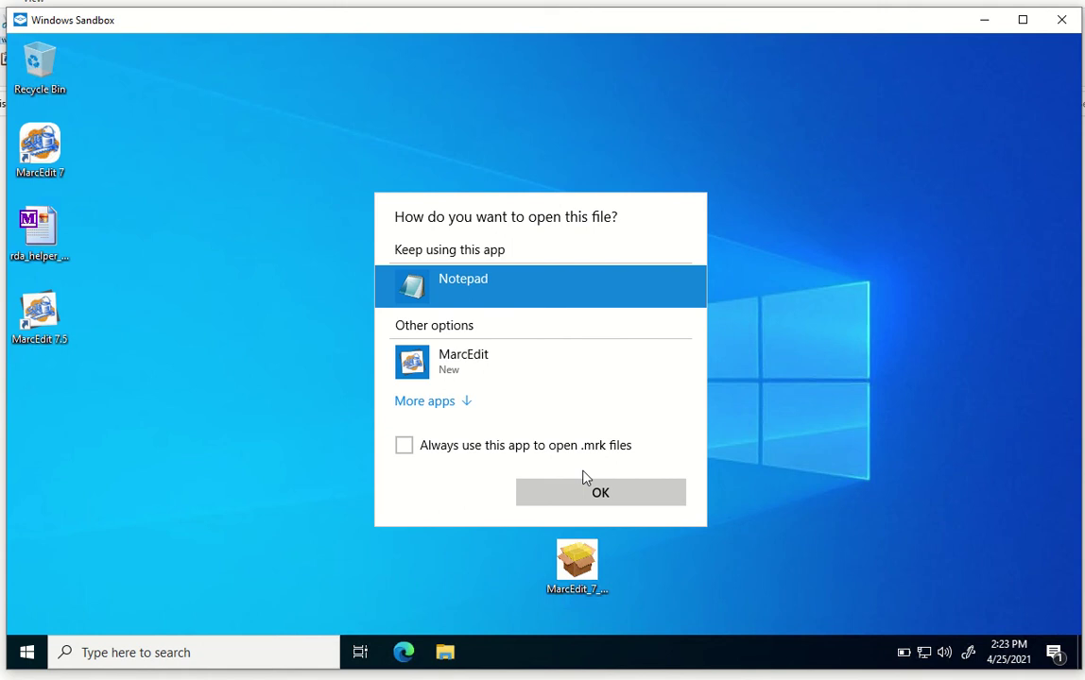
pyautogui.click(460, 450)
pyautogui.click(452, 378)
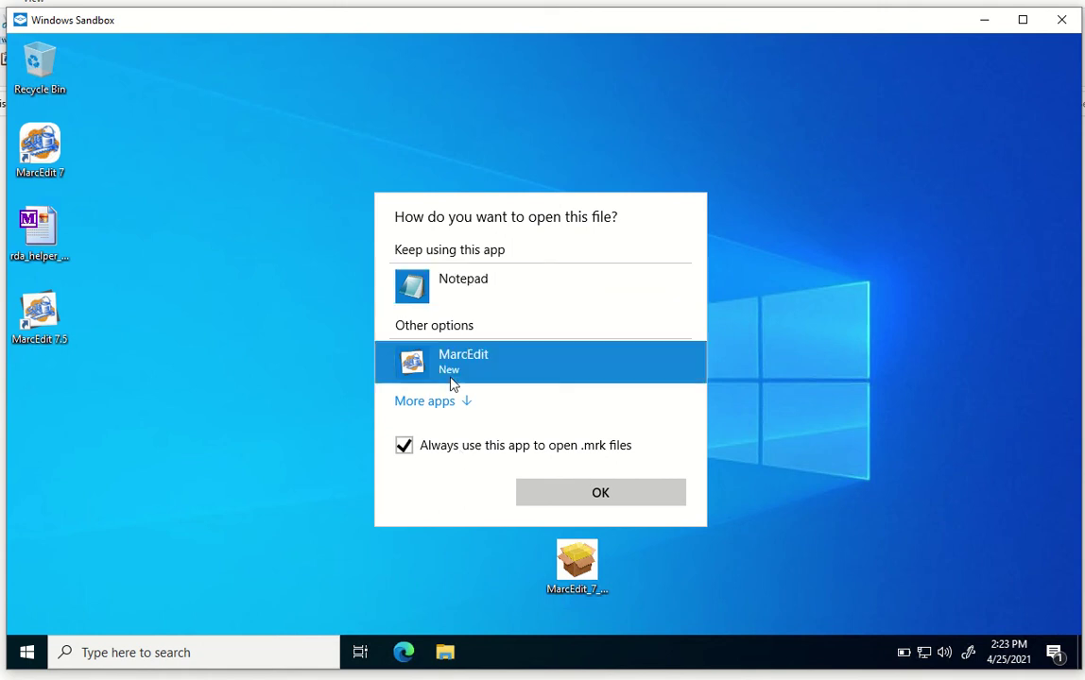
pyautogui.click(664, 503)
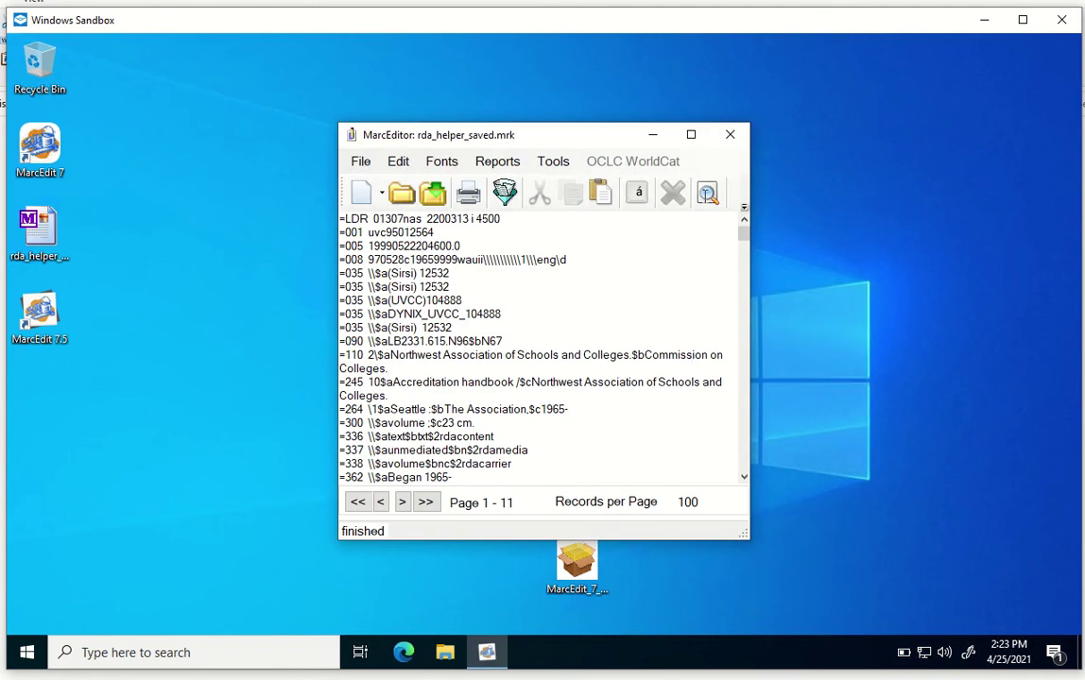
pyautogui.click(733, 136)
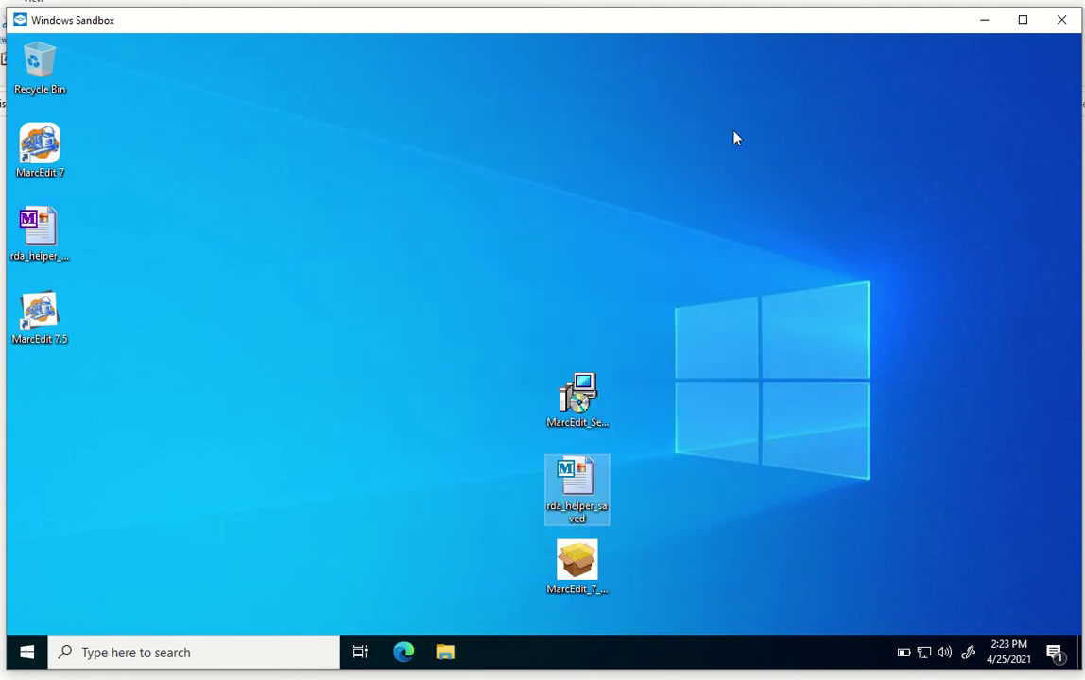
pyautogui.click(129, 662)
pyautogui.write('de')
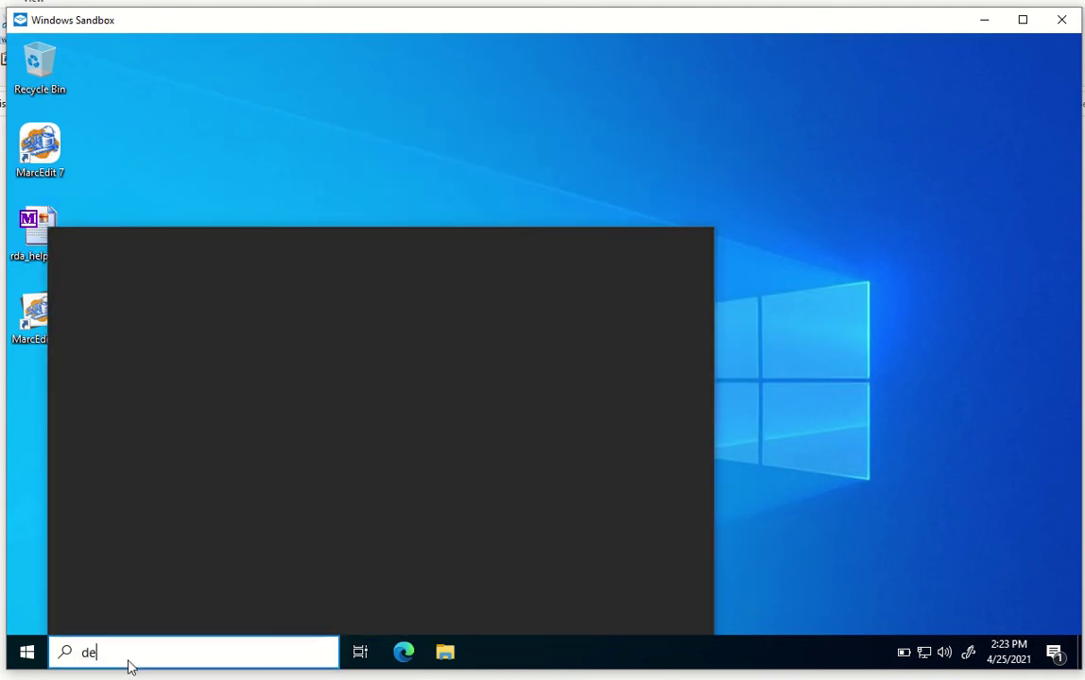
pyautogui.write('fault')
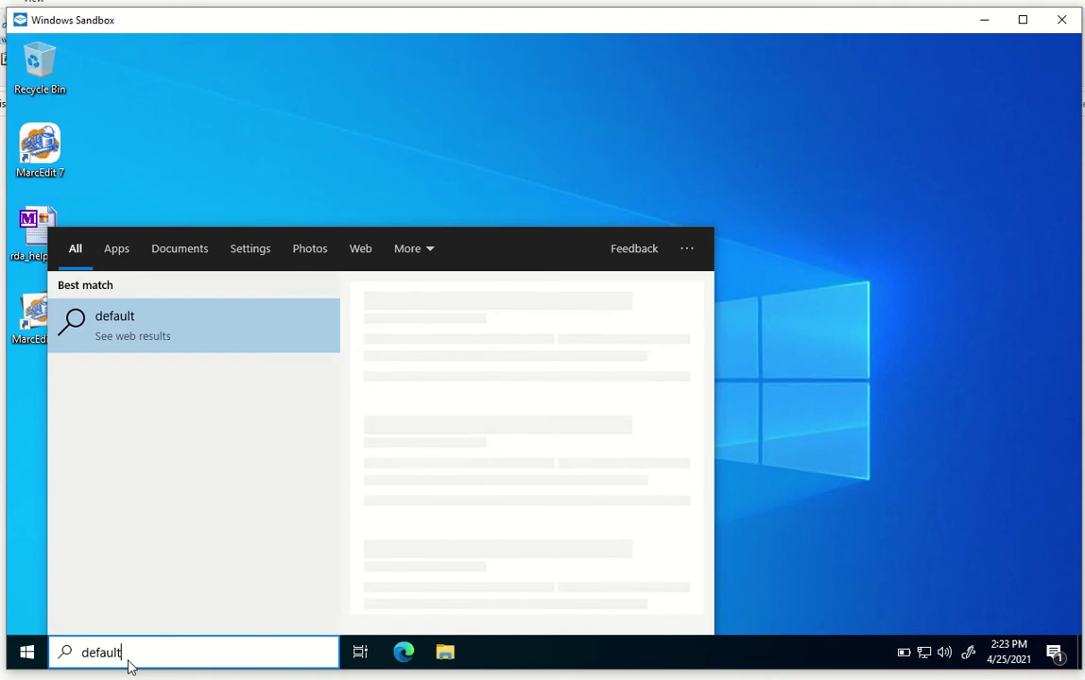
pyautogui.write(' file')
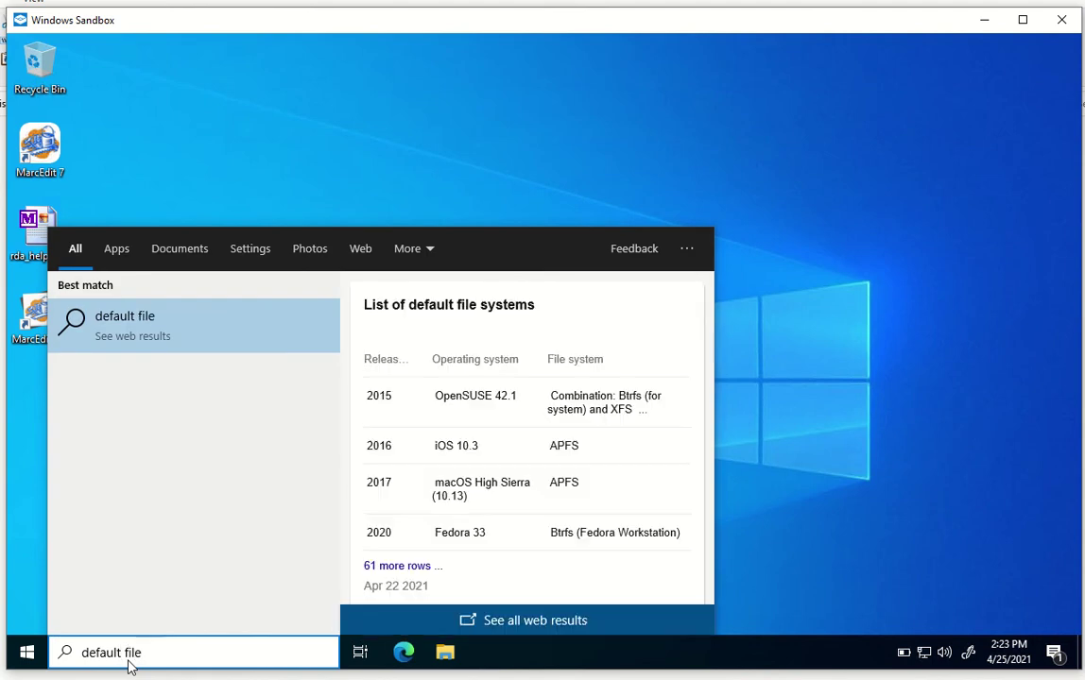
pyautogui.press('BackSpace')
pyautogui.press('BackSpace')
pyautogui.press('BackSpace')
pyautogui.press('BackSpace')
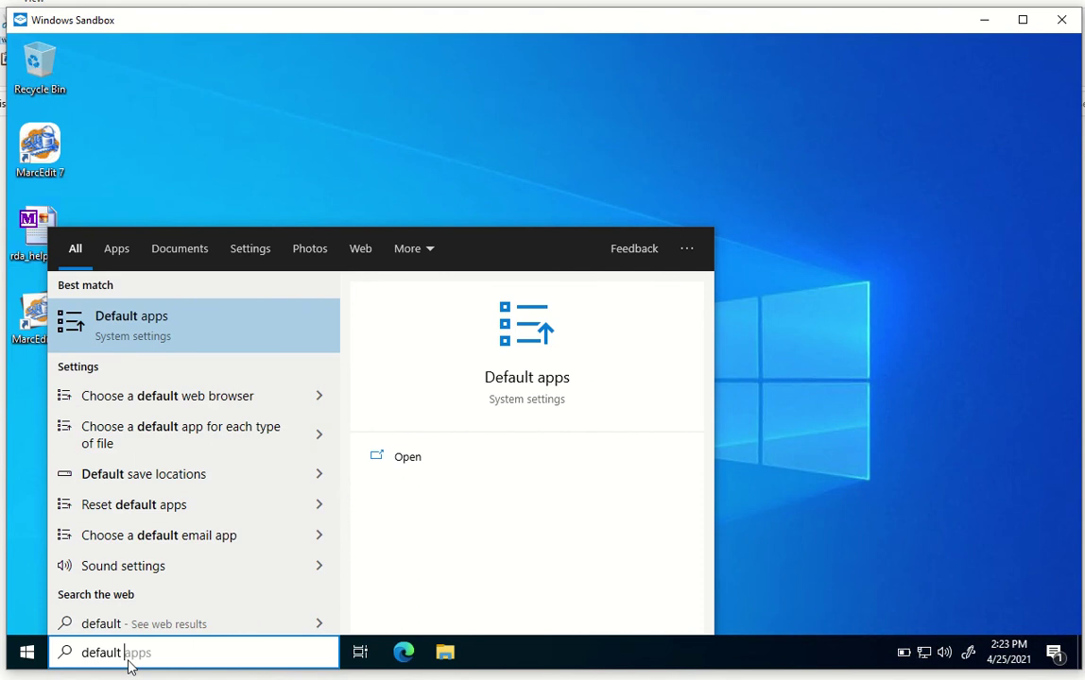
pyautogui.click(159, 431)
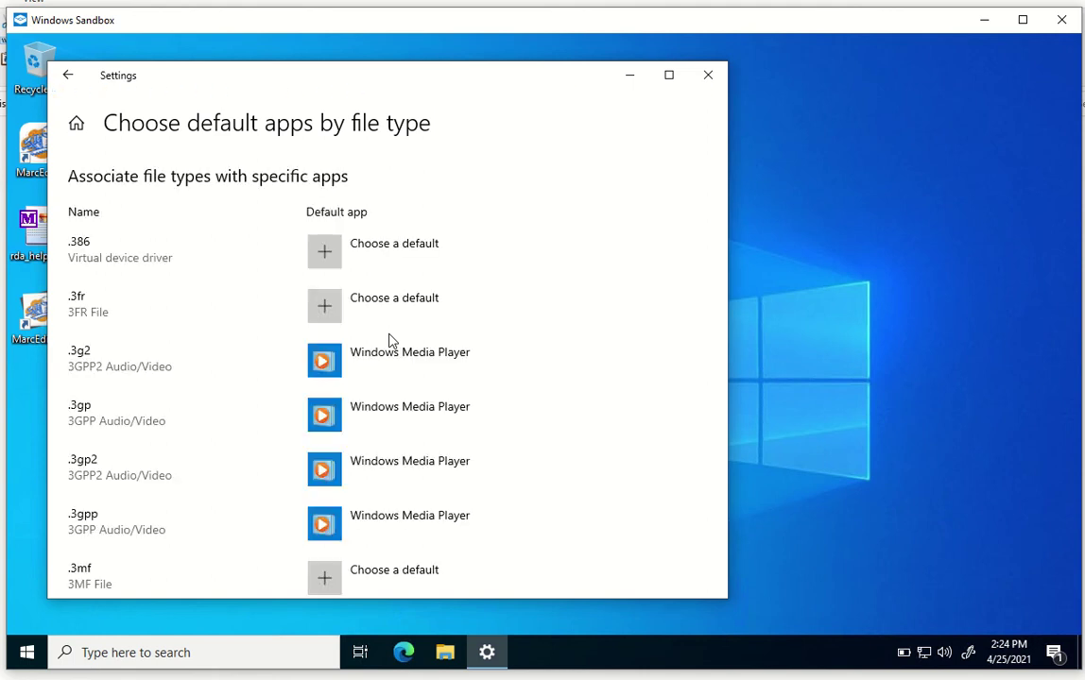
pyautogui.scroll(-10, 486, 453)
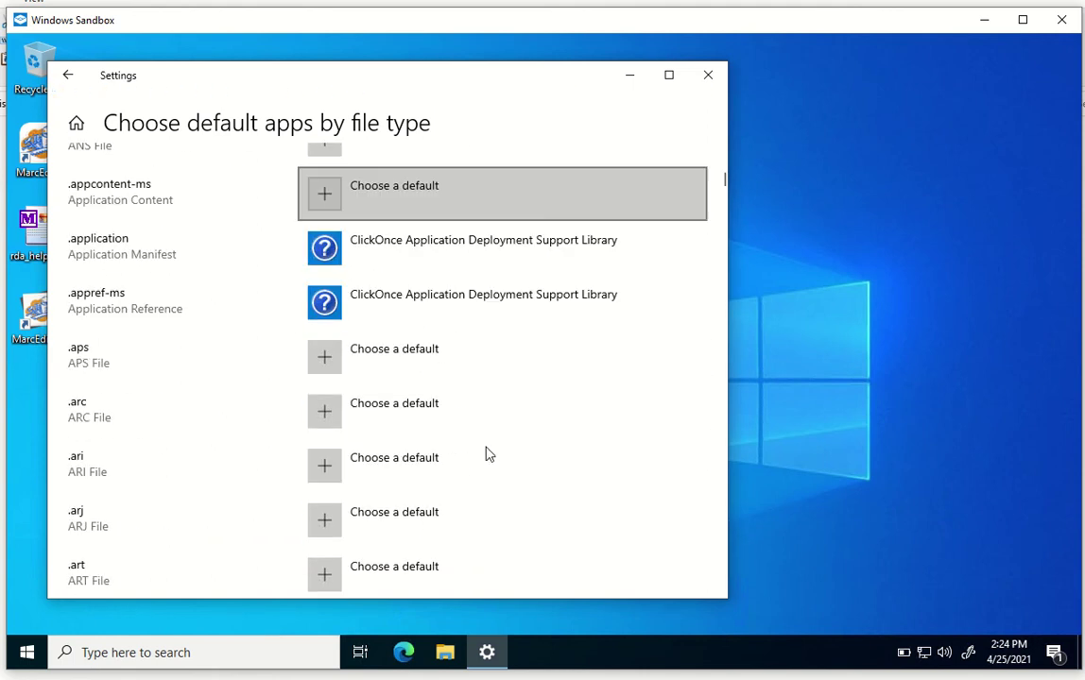
pyautogui.scroll(-15, 487, 453)
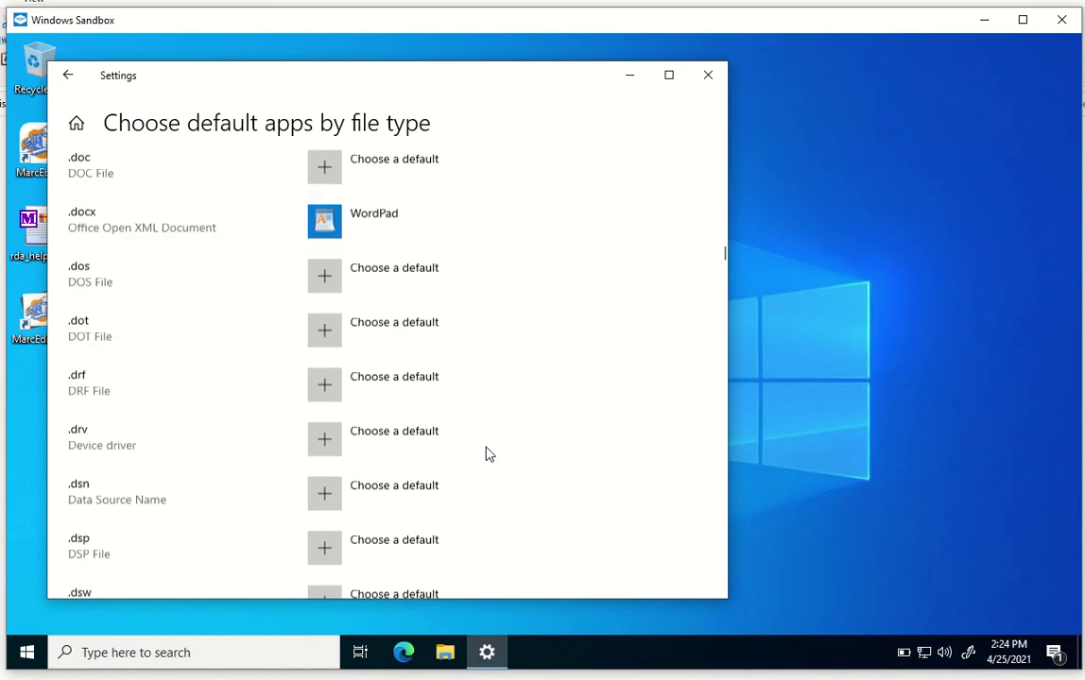
pyautogui.scroll(-15, 488, 455)
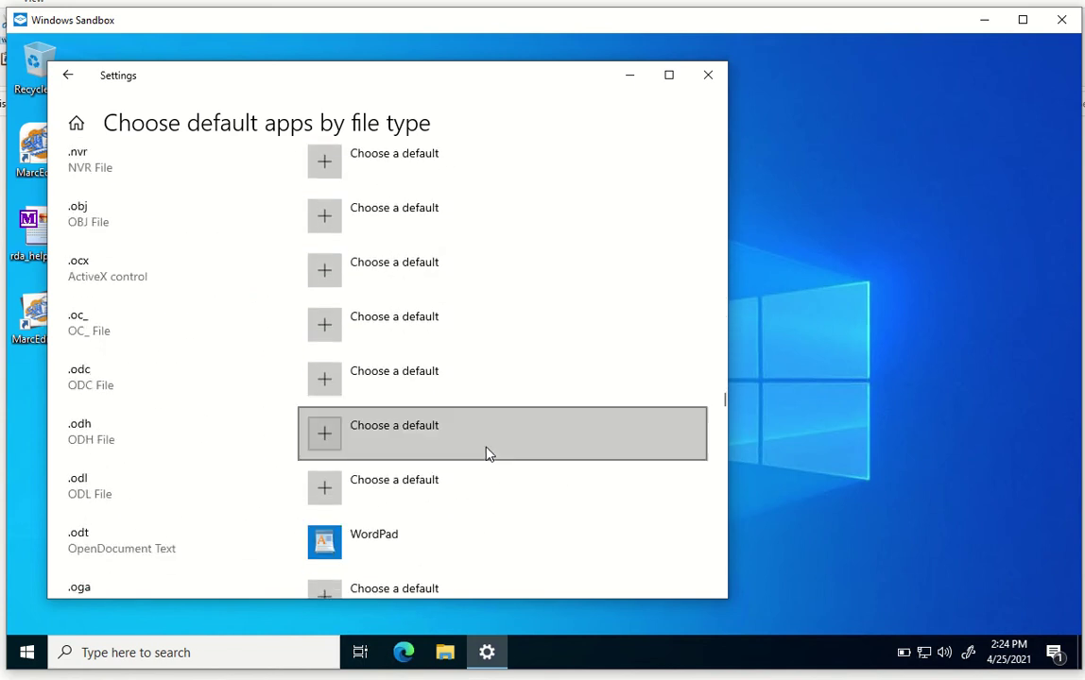
pyautogui.scroll(8, 486, 455)
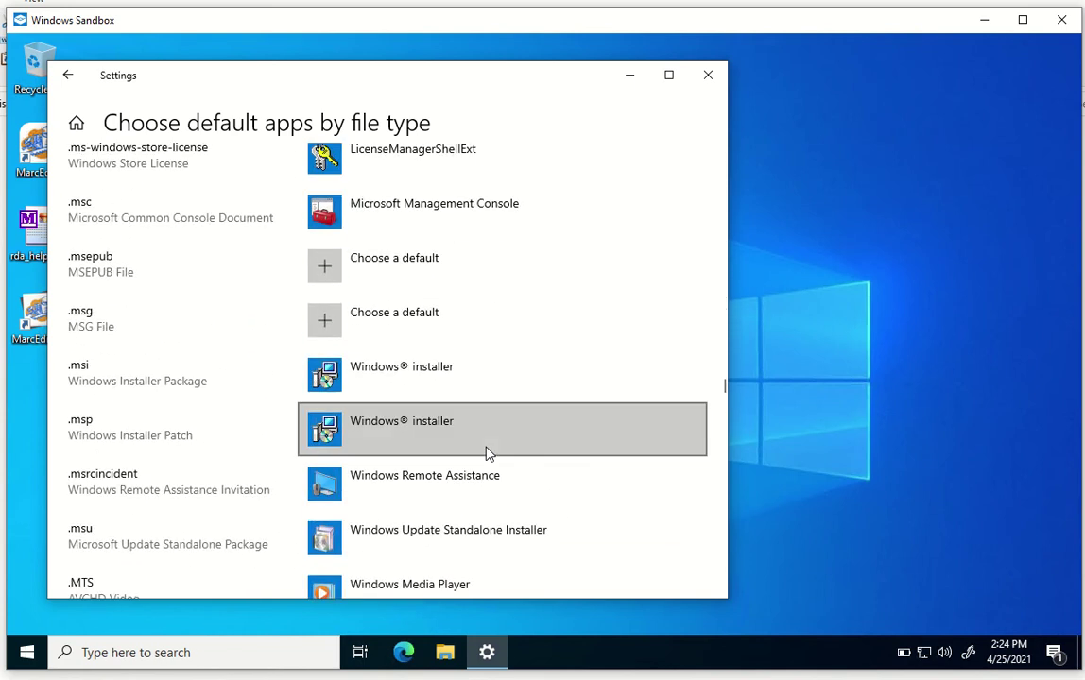
pyautogui.scroll(3, 487, 455)
pyautogui.scroll(1, 488, 455)
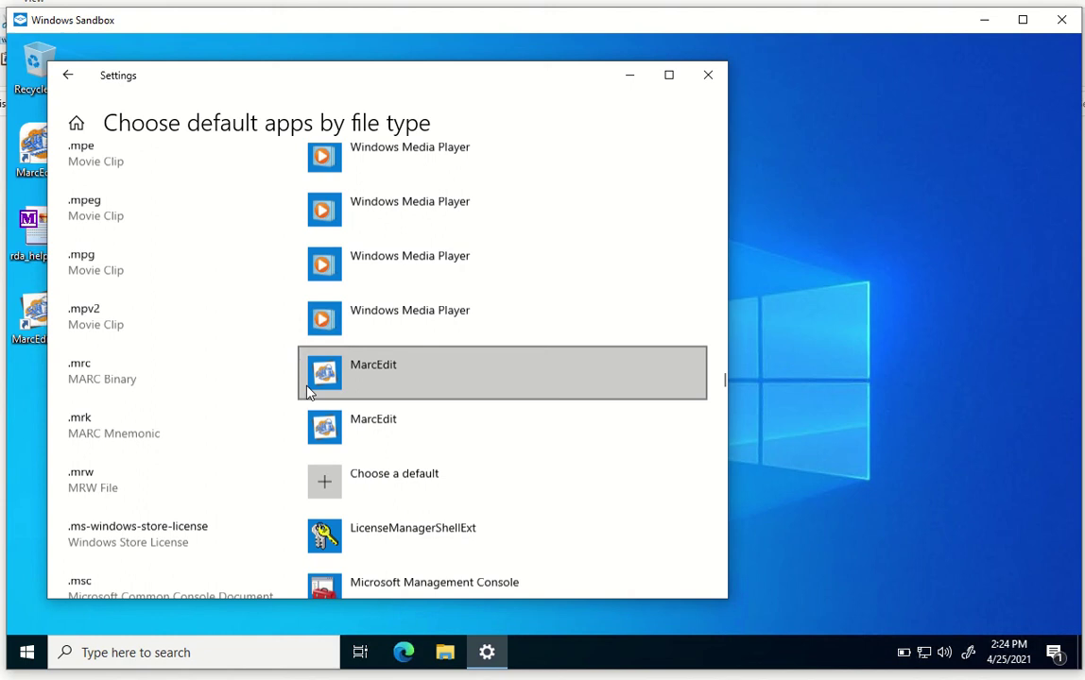
pyautogui.click(375, 425)
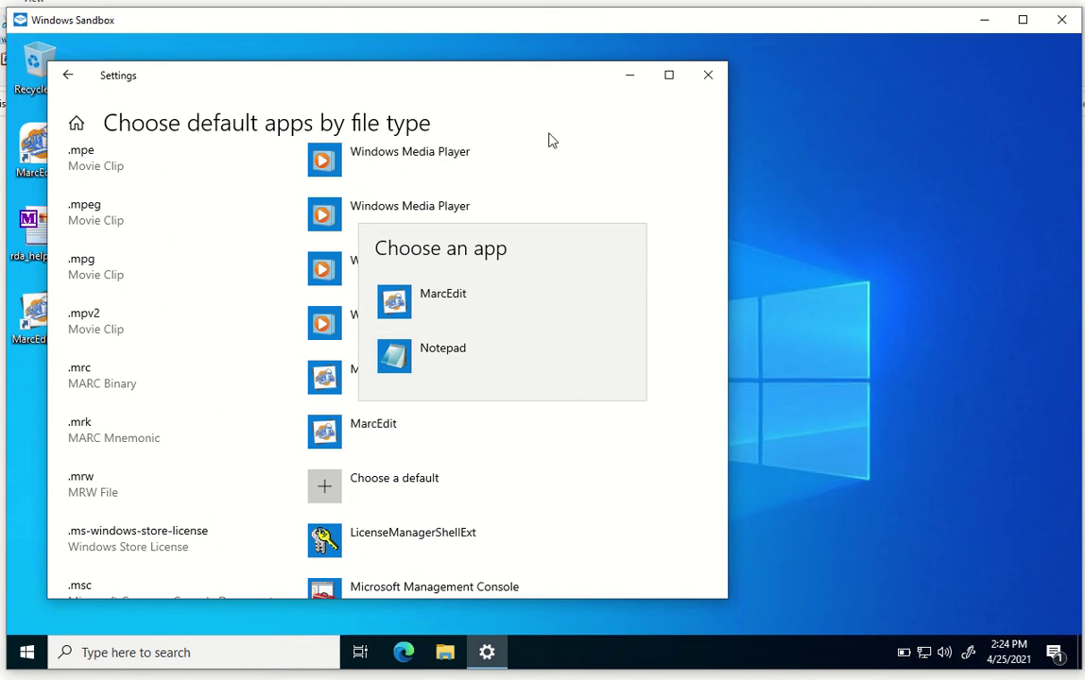
pyautogui.click(528, 95)
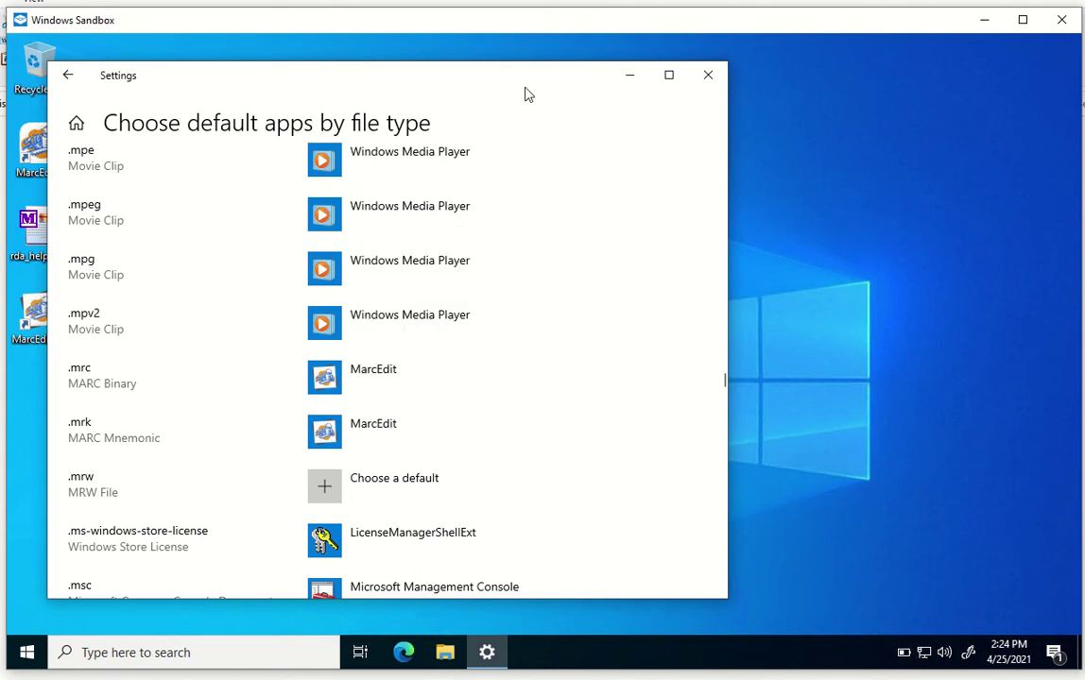
# Close Settings, launch MarcEdit 7.5 and view the File Associations page in Preferences.
pyautogui.click(708, 85)
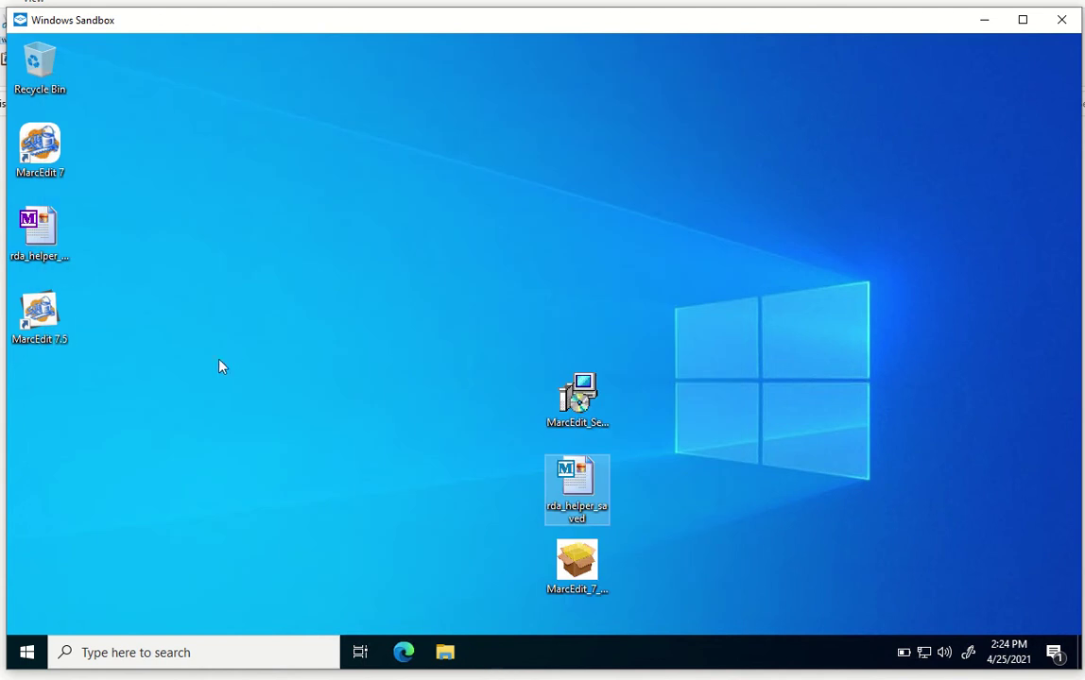
pyautogui.doubleClick(42, 327)
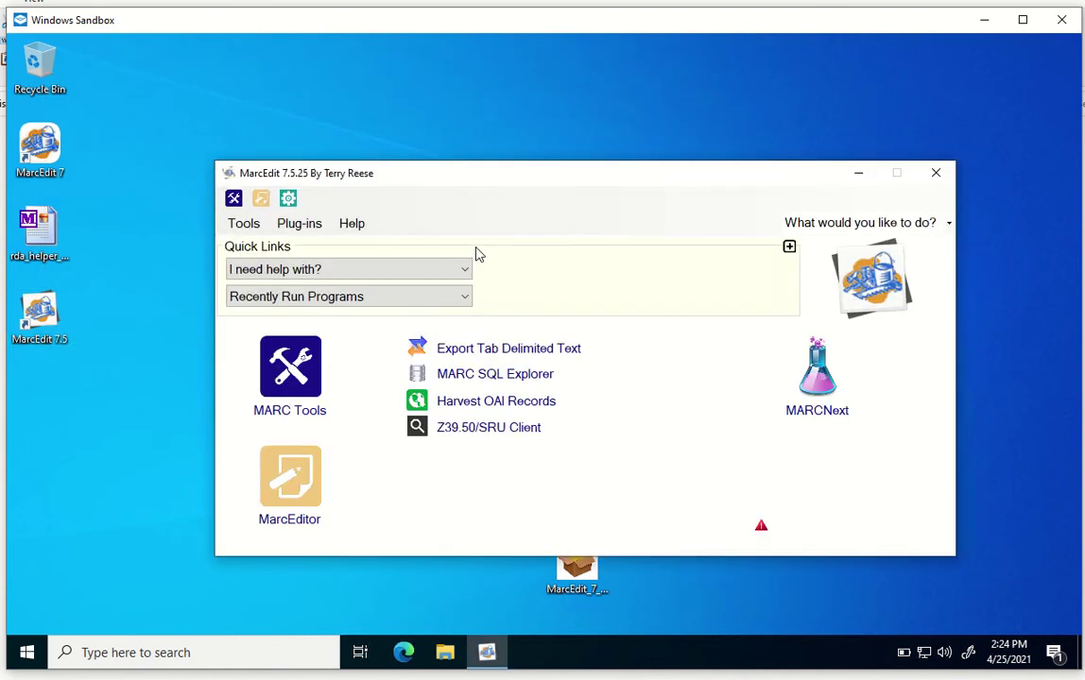
pyautogui.click(288, 198)
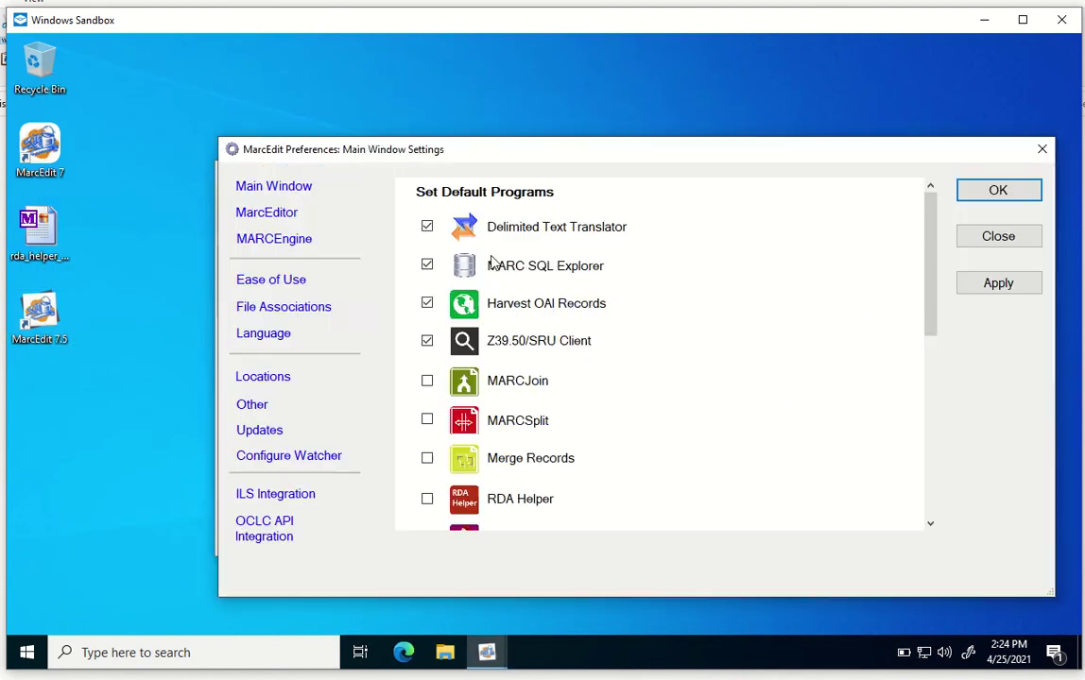
pyautogui.click(324, 309)
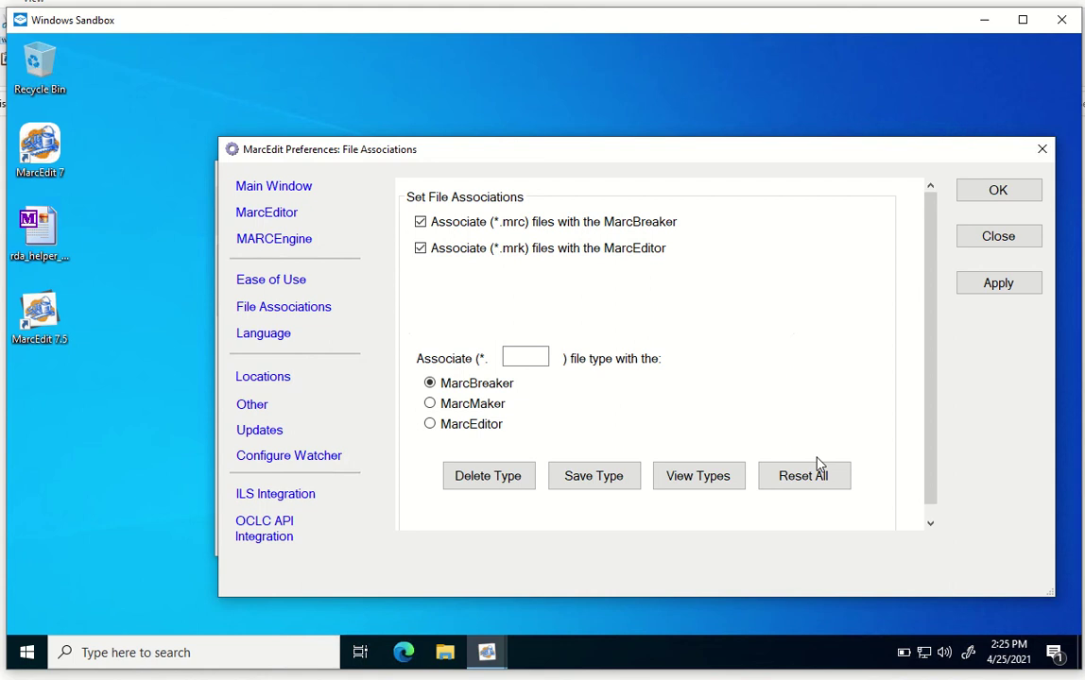
# Close the Preferences dialog and the MarcEdit main window.
pyautogui.click(971, 232)
pyautogui.click(931, 173)
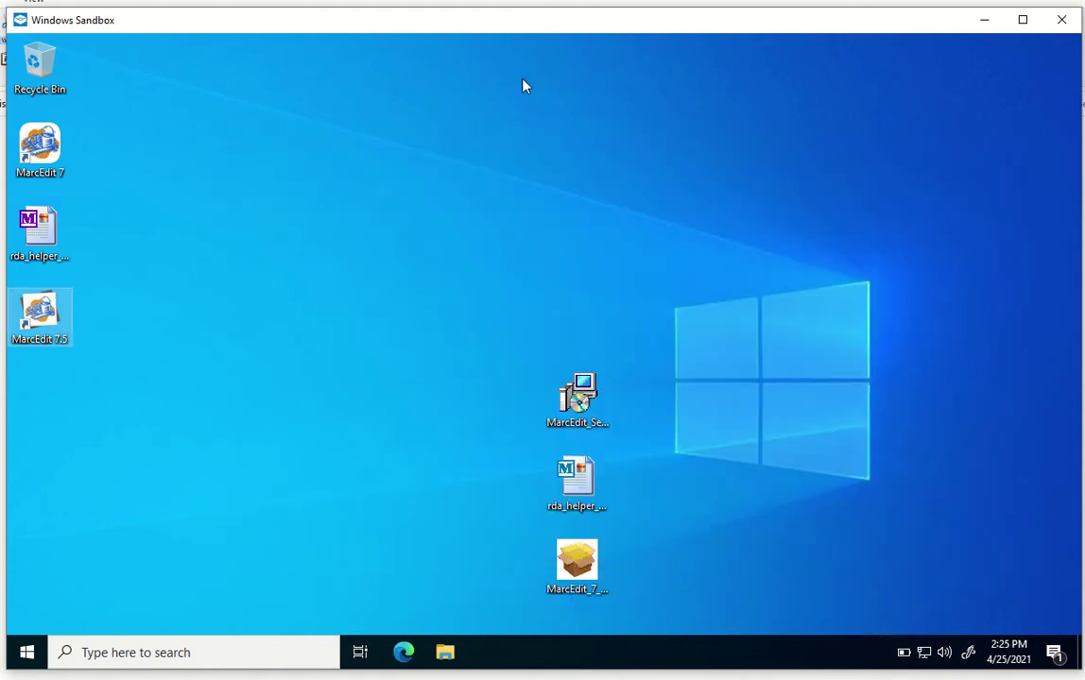
pyautogui.moveTo(544, 5)
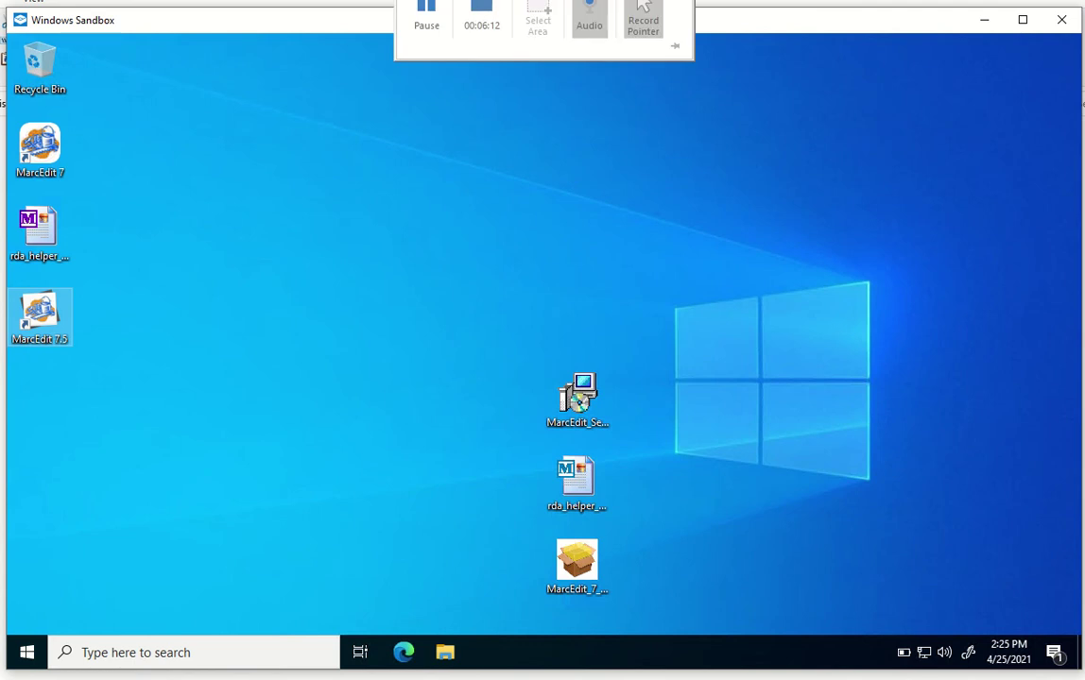